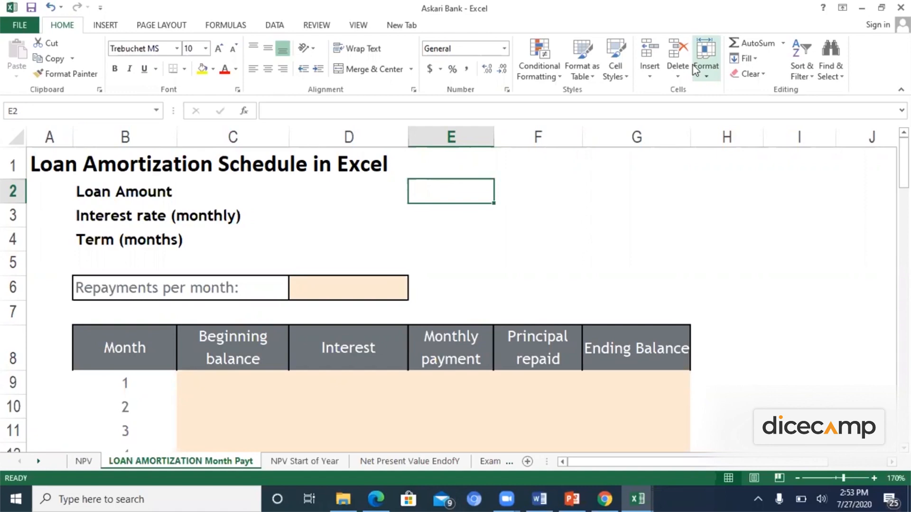
{"action": "type", "text": "="}
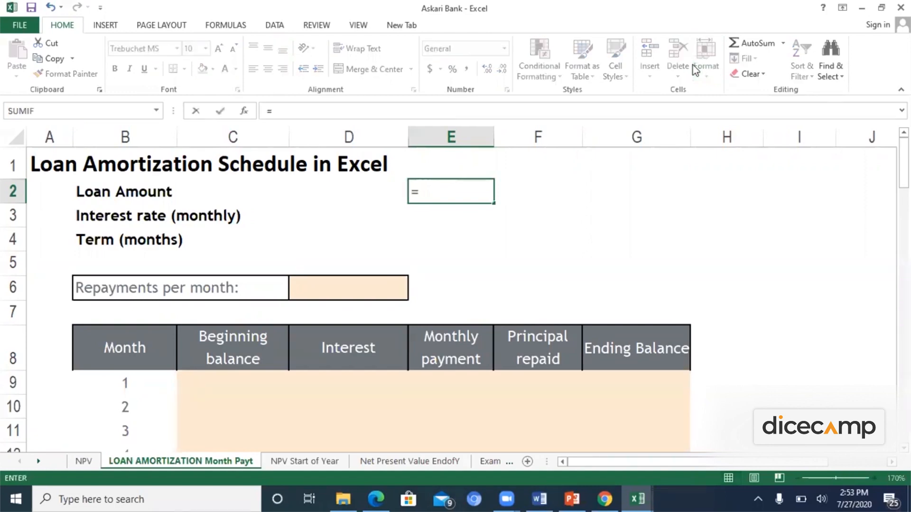
{"action": "type", "text": "5*12"}
{"action": "key", "text": "Return"}
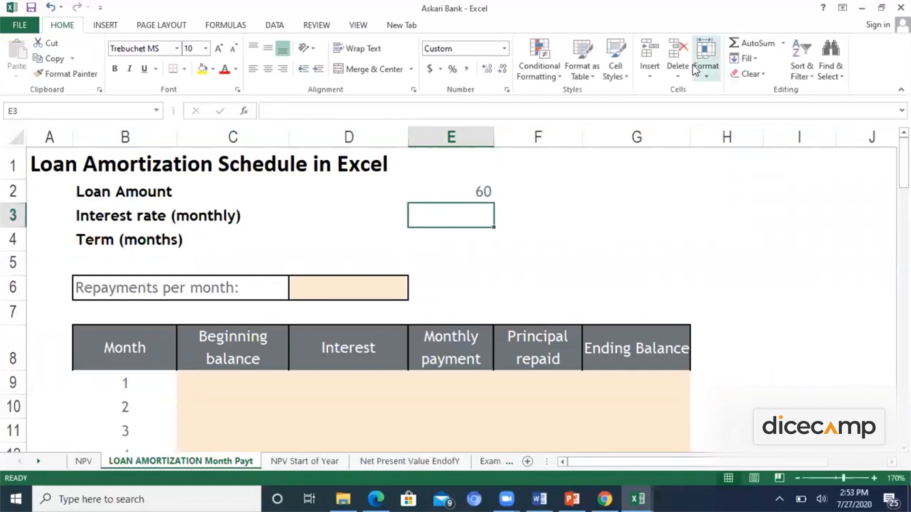
{"action": "key", "text": "Up"}
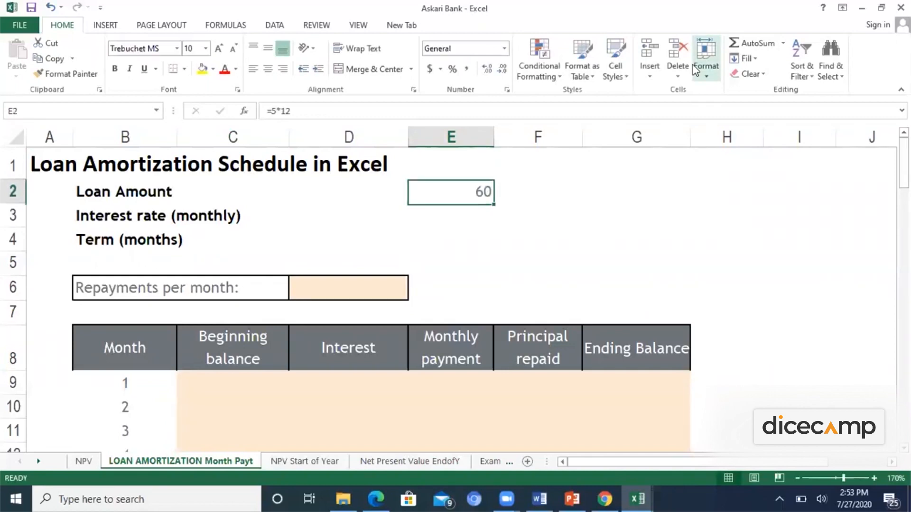
{"action": "key", "text": "Delete"}
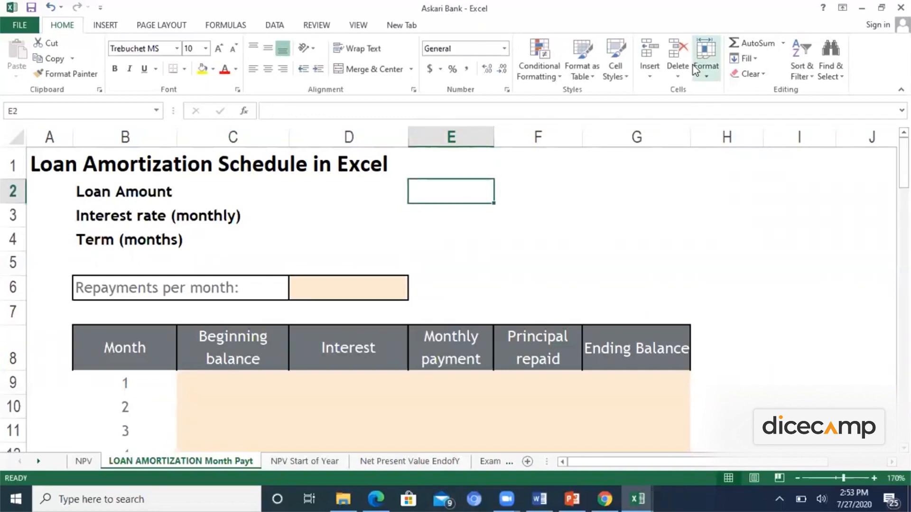
Enter a loan amount of 1,500,000 in cell D2
{"action": "key", "text": "Left"}
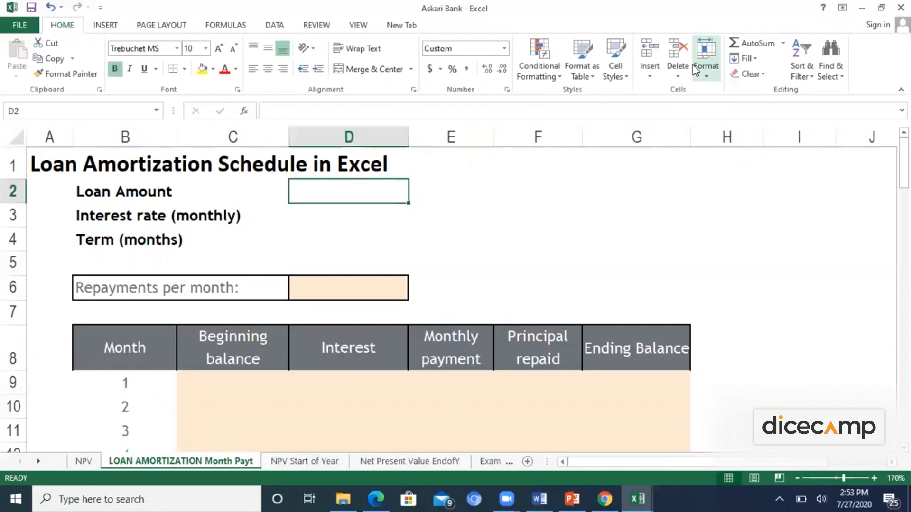
{"action": "type", "text": "1,500,00"}
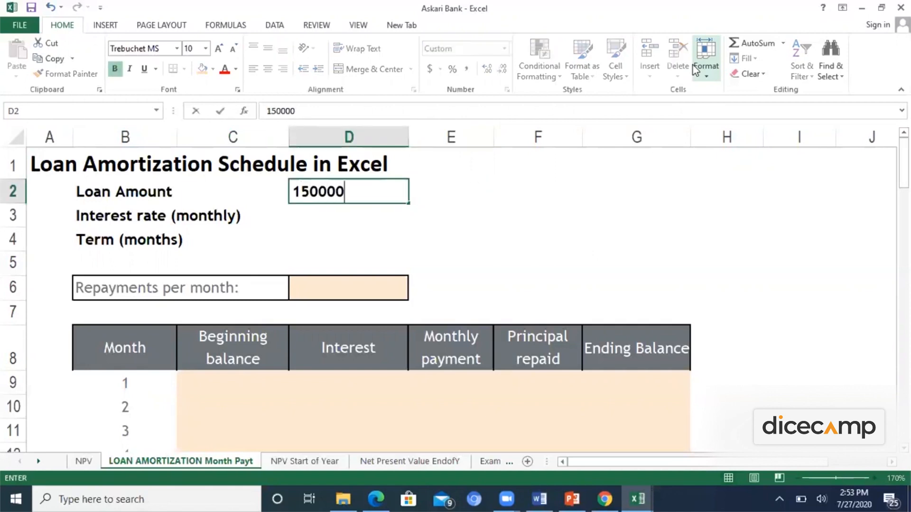
{"action": "type", "text": "0"}
{"action": "key", "text": "Return"}
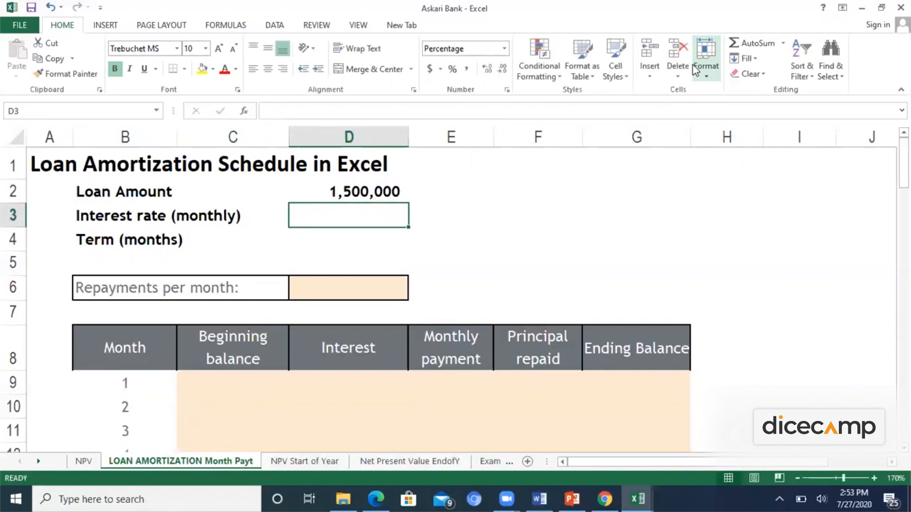
Add the note "12 % per annum" in cell F2, beside the loan amount
{"action": "key", "text": "Right"}
{"action": "key", "text": "Up"}
{"action": "key", "text": "Right"}
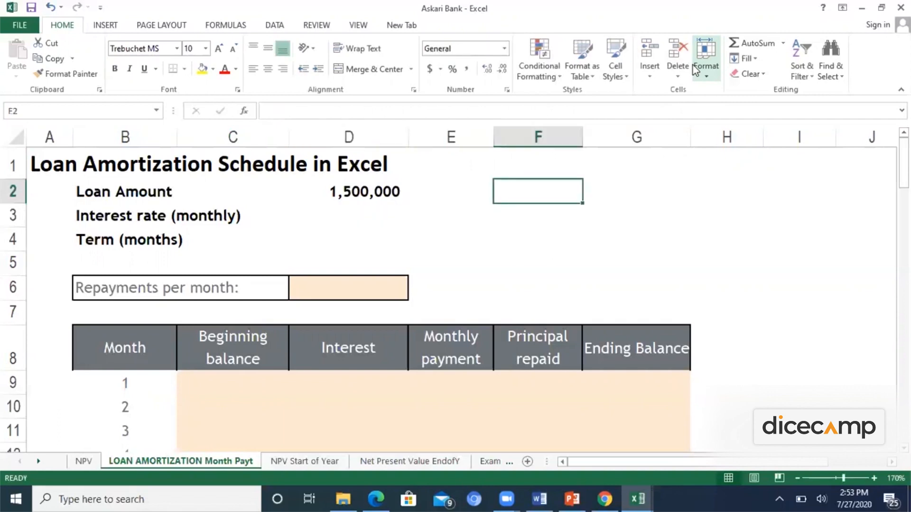
{"action": "type", "text": "12"}
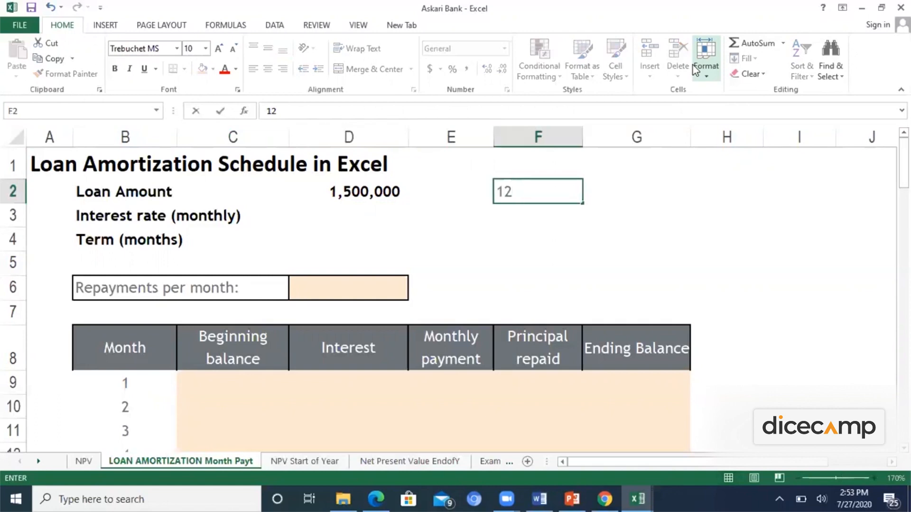
{"action": "type", "text": " % per annum"}
{"action": "key", "text": "Return"}
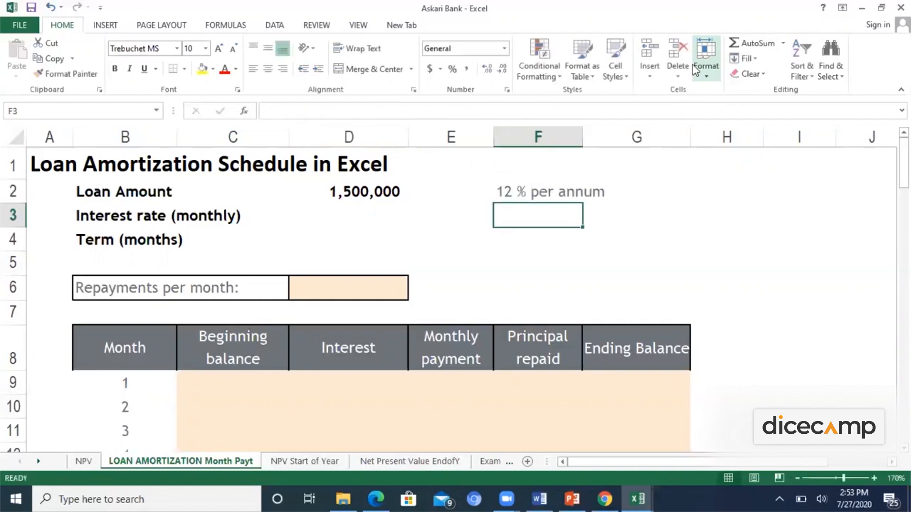
Enter a monthly interest rate of 1% in cell D3
{"action": "key", "text": "Left"}
{"action": "key", "text": "Left"}
{"action": "key", "text": "Left"}
{"action": "key", "text": "Right"}
{"action": "type", "text": "1"}
{"action": "key", "text": "Return"}
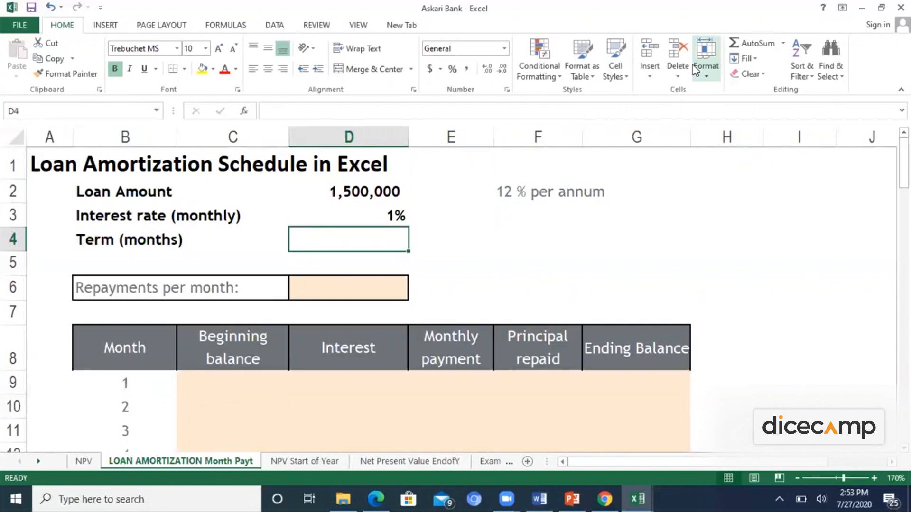
Add the note "5 YEARS" in cell F3, beside the interest rate
{"action": "key", "text": "Right"}
{"action": "key", "text": "Right"}
{"action": "key", "text": "Up"}
{"action": "type", "text": "5"}
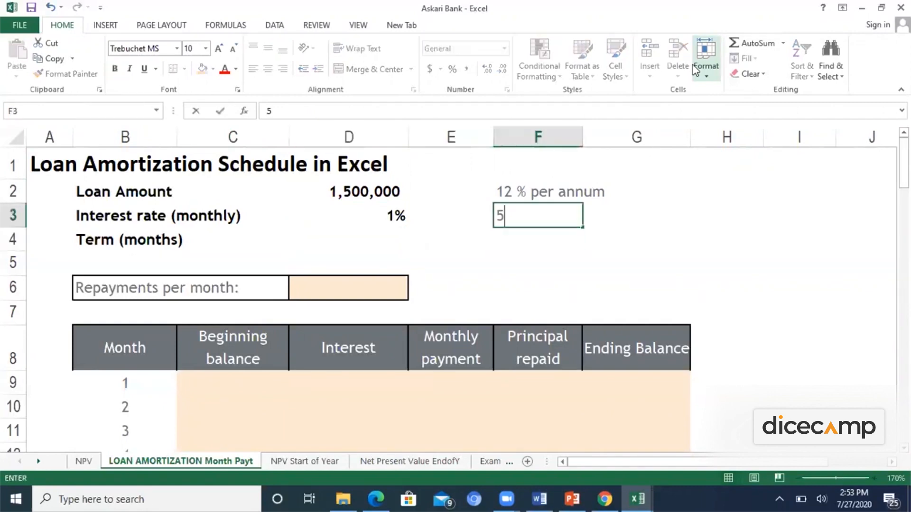
{"action": "type", "text": " U"}
{"action": "key", "text": "BackSpace"}
{"action": "type", "text": "YEARS"}
{"action": "key", "text": "Return"}
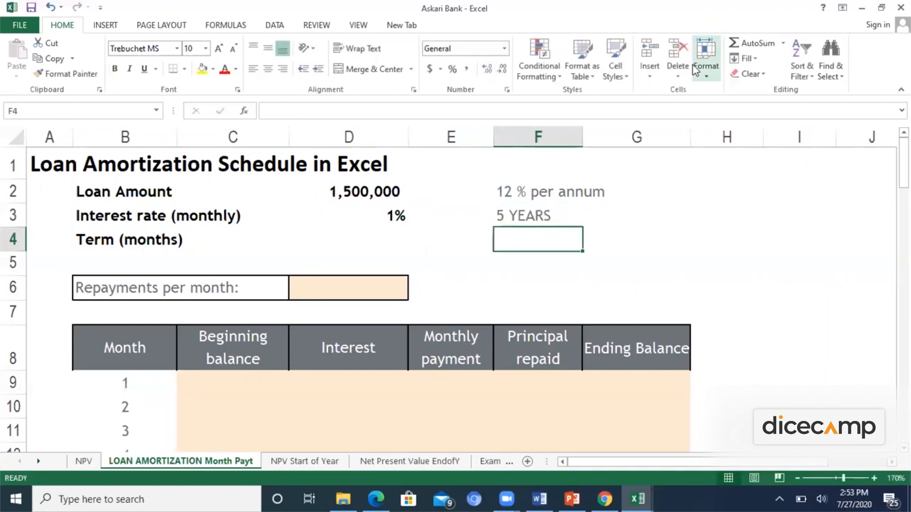
Work out the term in cell F4 with =5*12 and enter 60 as the term in months in D4
{"action": "type", "text": "=5*12"}
{"action": "key", "text": "Return"}
{"action": "key", "text": "Up"}
{"action": "key", "text": "Left"}
{"action": "key", "text": "Left"}
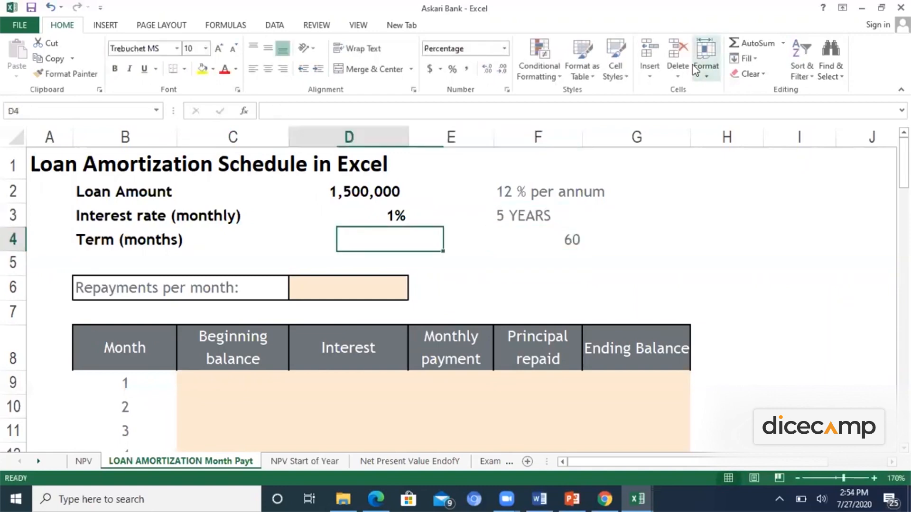
{"action": "type", "text": "600"}
{"action": "key", "text": "BackSpace"}
{"action": "key", "text": "Return"}
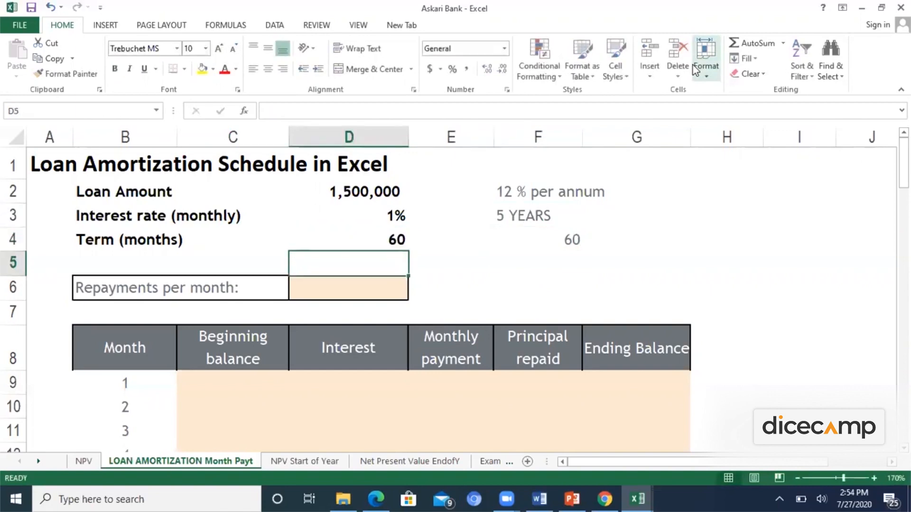
Look through the Month column of the amortization schedule down to its end and back up to the loan inputs
{"action": "key", "text": "Left"}
{"action": "key", "text": "Left"}
{"action": "key", "text": "Down"}
{"action": "key", "text": "Down"}
{"action": "key", "text": "Down"}
{"action": "key", "text": "Down"}
{"action": "key", "text": "Down"}
{"action": "key", "text": "Down"}
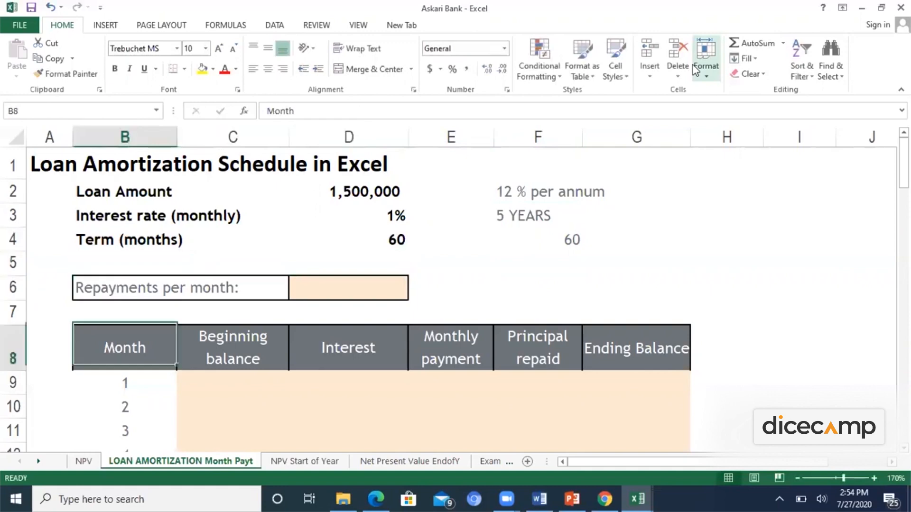
{"action": "key", "text": "Up"}
{"action": "key", "text": "Up"}
{"action": "key", "text": "ctrl+Down"}
{"action": "key", "text": "Up"}
{"action": "key", "text": "ctrl+Up"}
{"action": "key", "text": "Up"}
{"action": "key", "text": "Up"}
{"action": "key", "text": "Up"}
{"action": "key", "text": "Up"}
{"action": "key", "text": "Up"}
{"action": "key", "text": "Up"}
{"action": "key", "text": "Up"}
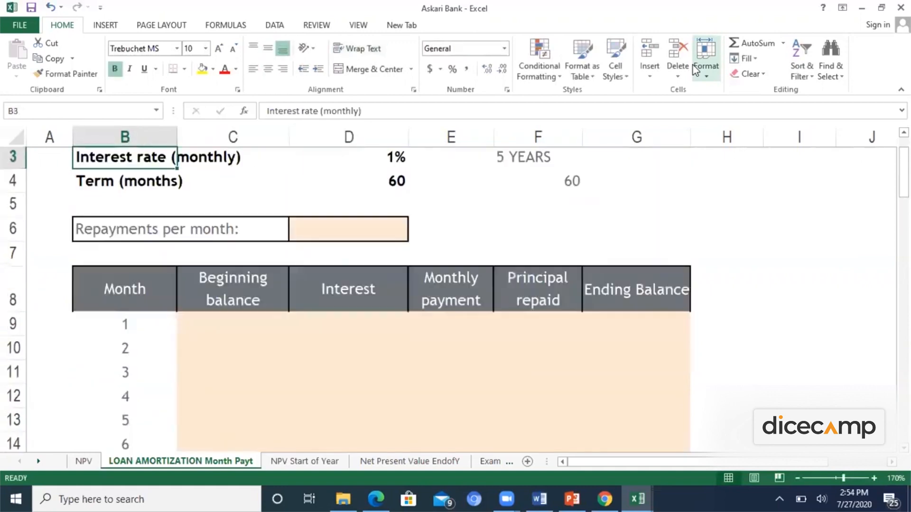
Calculate the repayments per month in cell D6 with the formula =PMT(D3,D4,D2,0,0)
{"action": "key", "text": "Down"}
{"action": "key", "text": "Down"}
{"action": "key", "text": "Down"}
{"action": "key", "text": "Down"}
{"action": "key", "text": "Down"}
{"action": "key", "text": "Right"}
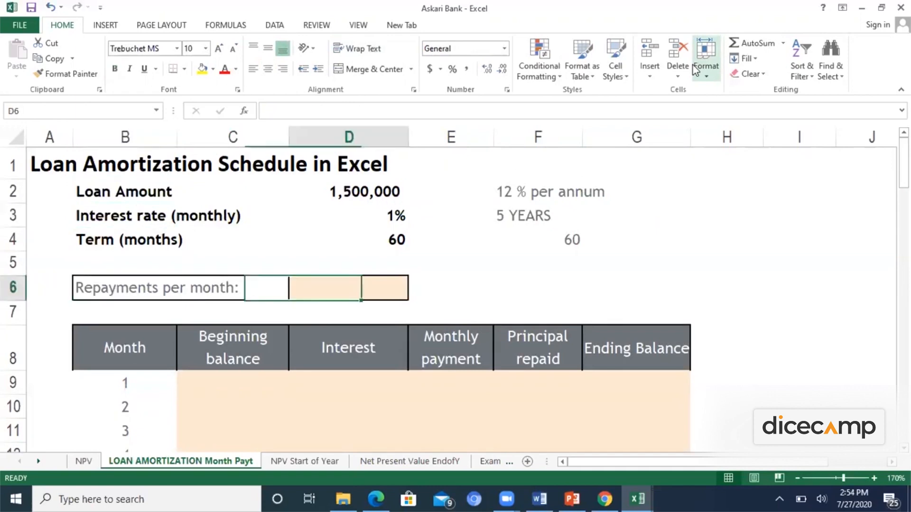
{"action": "key", "text": "Left"}
{"action": "key", "text": "ctrl+z"}
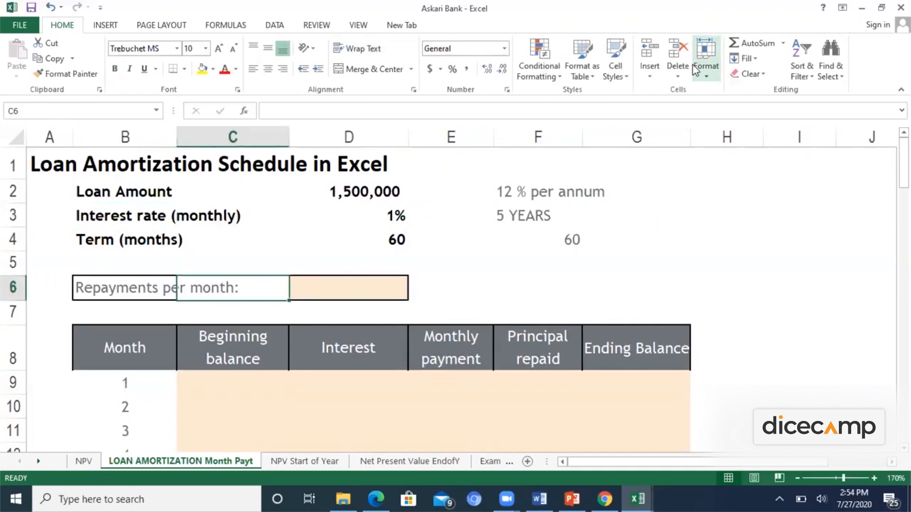
{"action": "key", "text": "ctrl+z"}
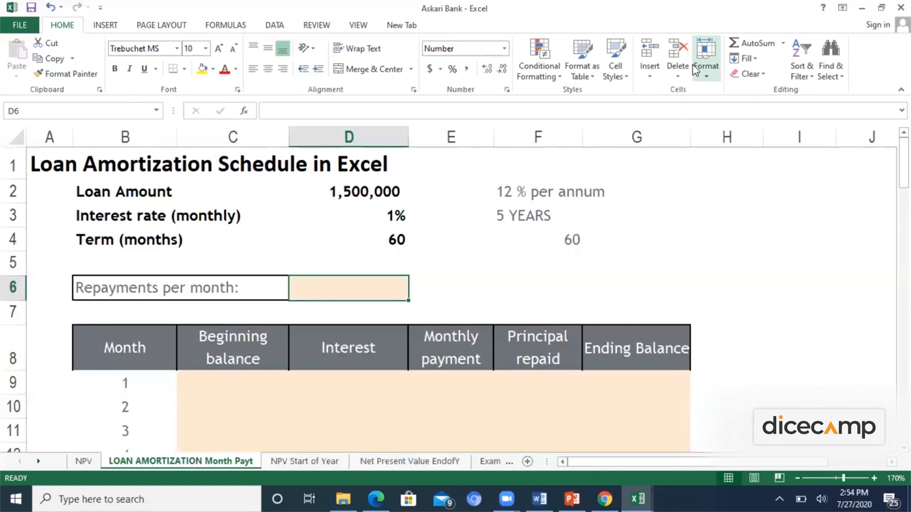
{"action": "type", "text": "=PMT"}
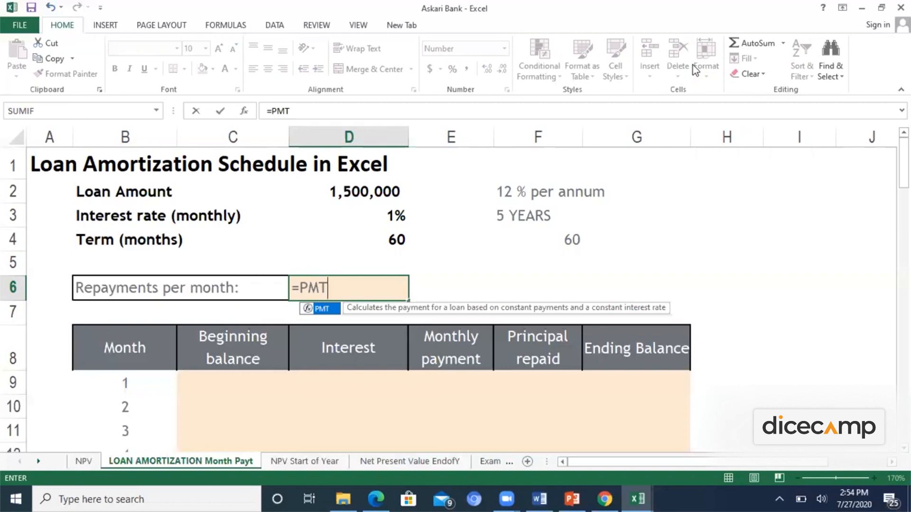
{"action": "type", "text": "("}
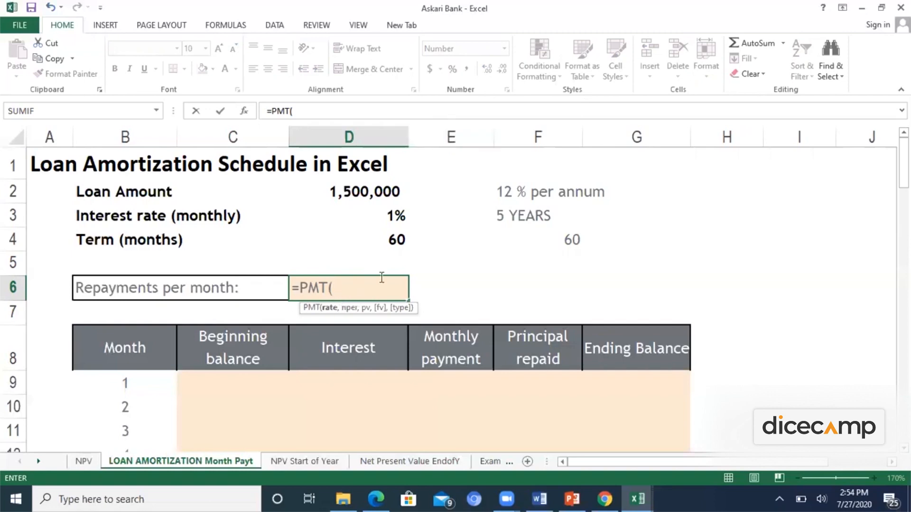
{"action": "left_click", "coordinate": [402, 216]}
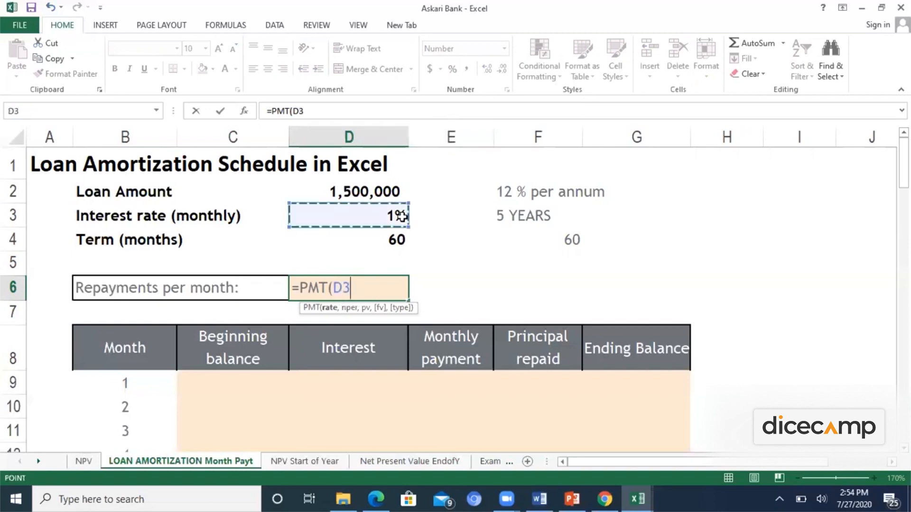
{"action": "type", "text": ","}
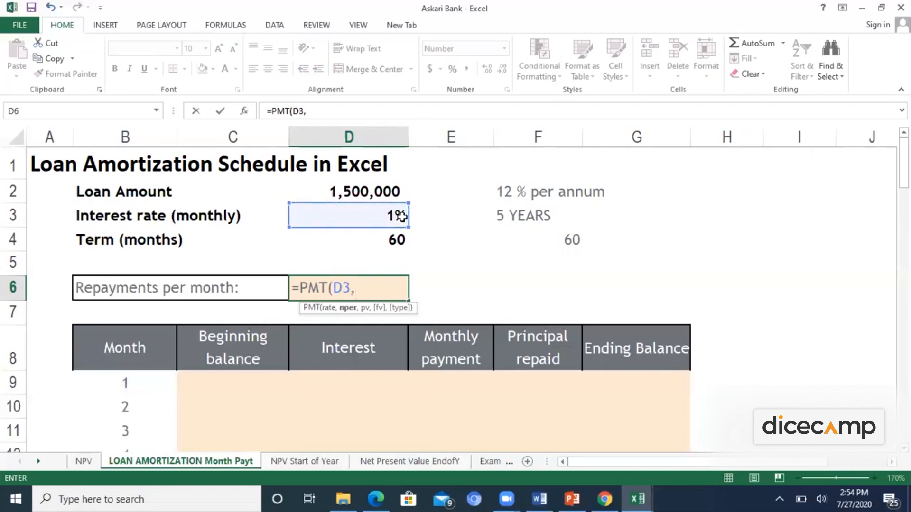
{"action": "left_click", "coordinate": [389, 237]}
{"action": "type", "text": ","}
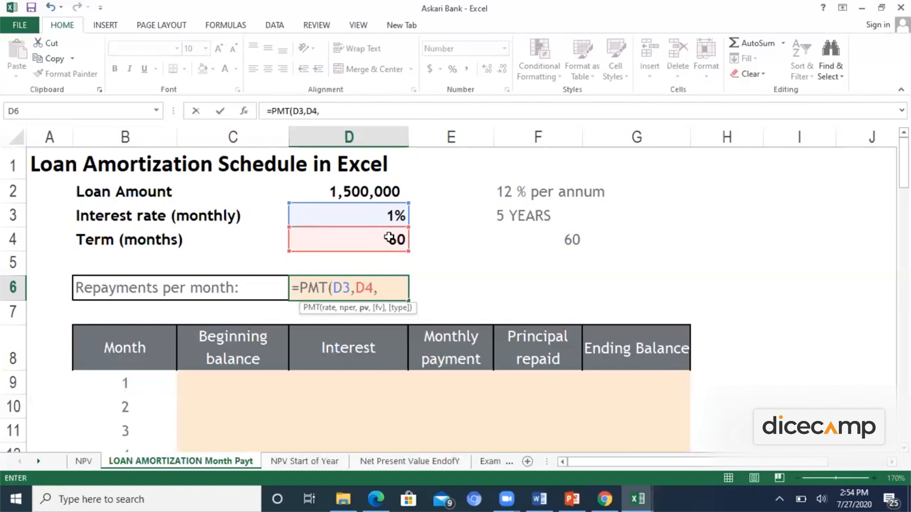
{"action": "left_click", "coordinate": [391, 191]}
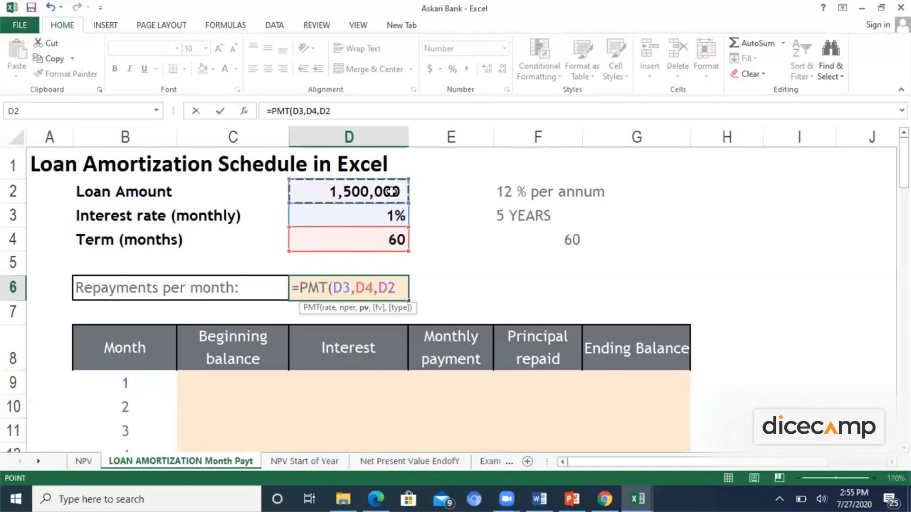
{"action": "type", "text": ","}
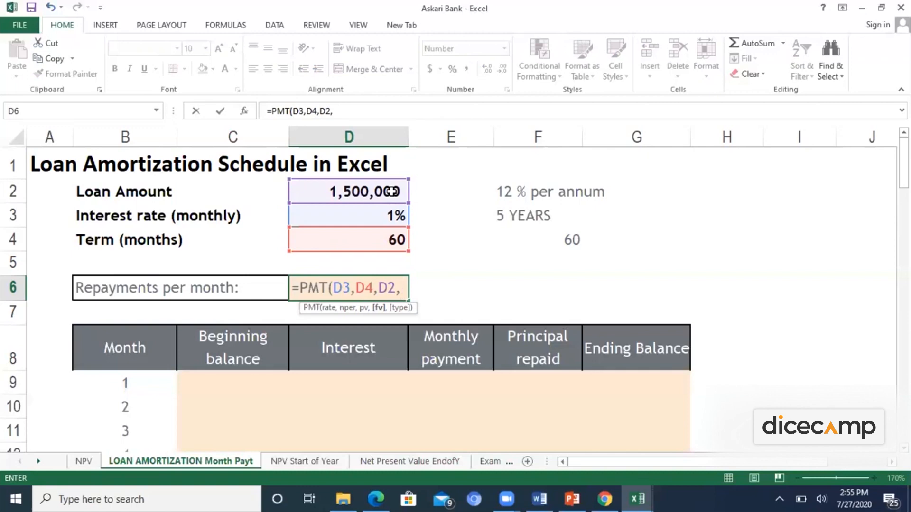
{"action": "type", "text": "0"}
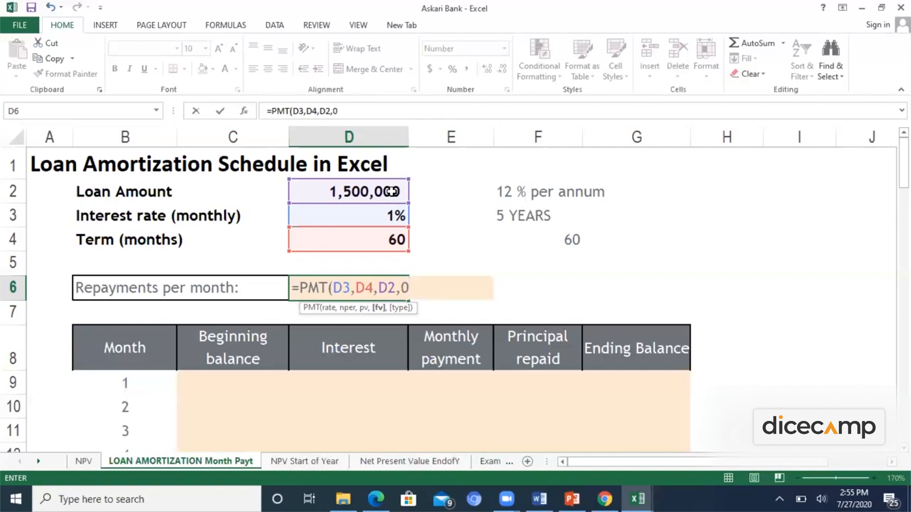
{"action": "type", "text": ","}
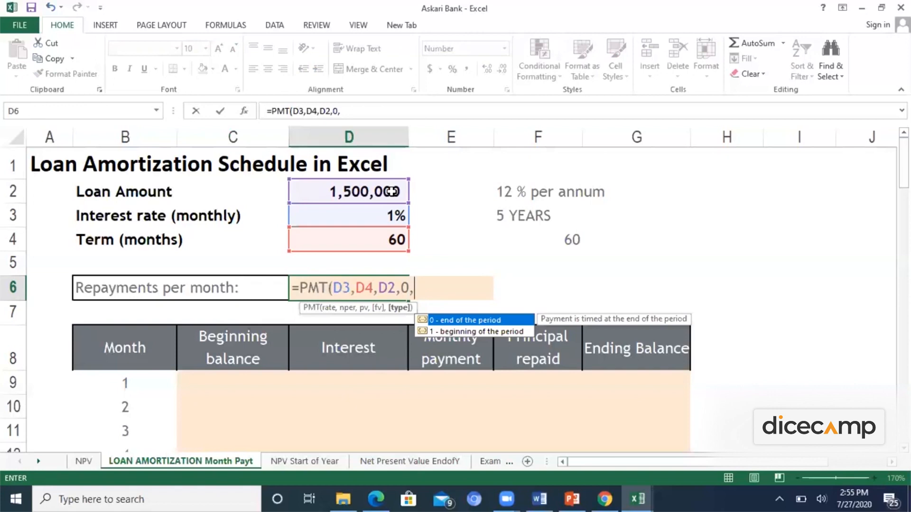
{"action": "type", "text": "0)"}
{"action": "key", "text": "Return"}
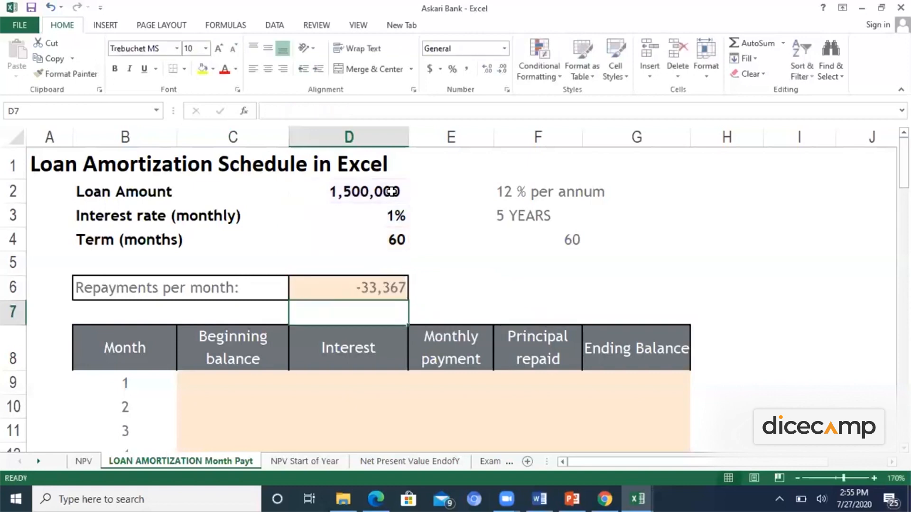
Review the loan amount, monthly interest rate and term cells and the PMT formula behind the repayments per month
{"action": "key", "text": "Up"}
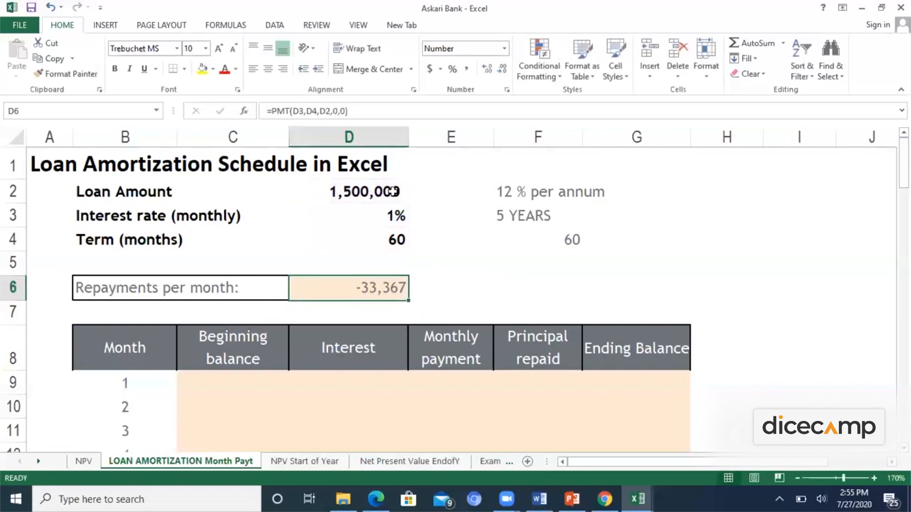
{"action": "left_click", "coordinate": [392, 191]}
{"action": "left_click", "coordinate": [390, 217]}
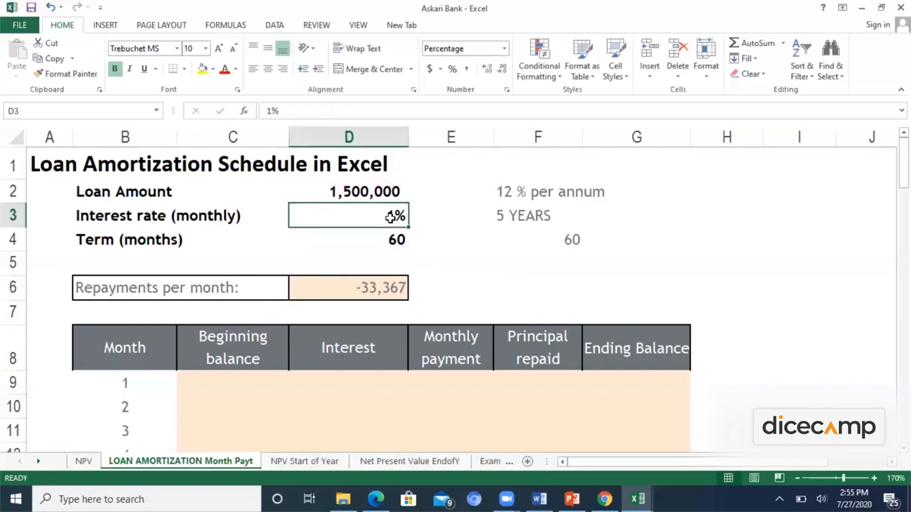
{"action": "left_click", "coordinate": [382, 243]}
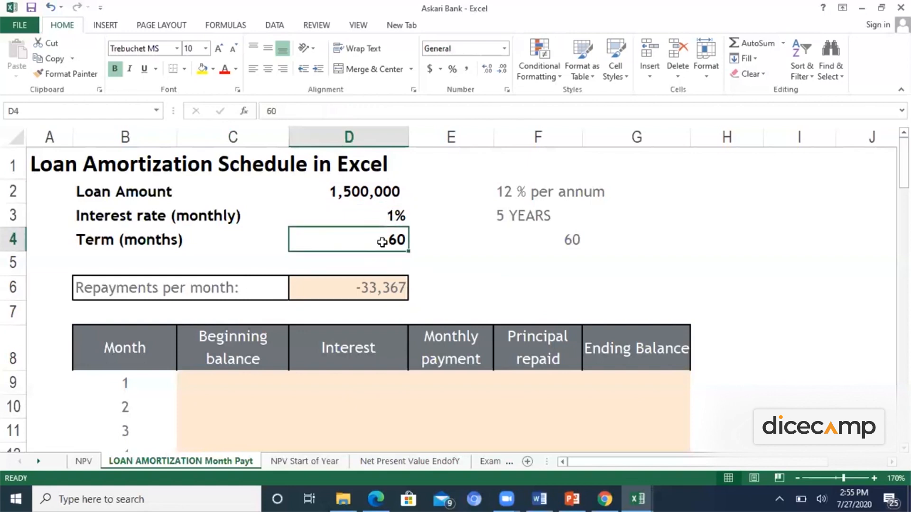
{"action": "left_click", "coordinate": [368, 282]}
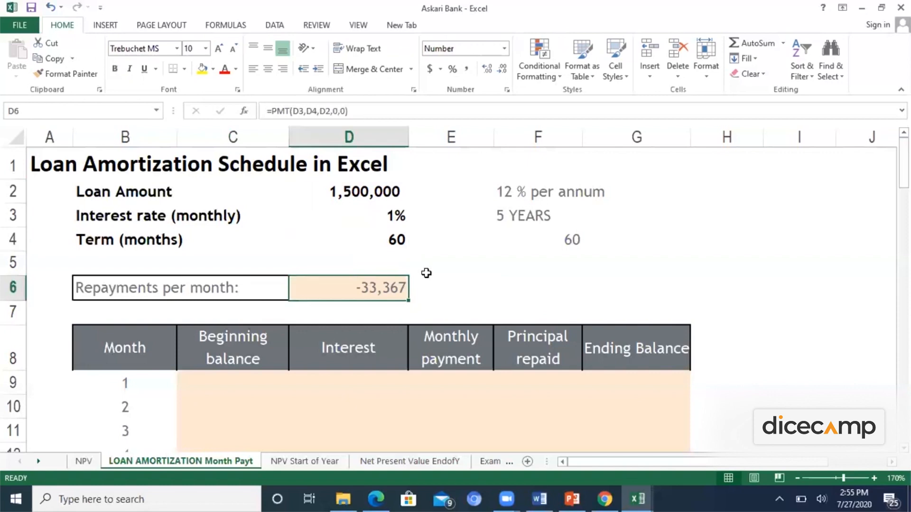
{"action": "key", "text": "F2"}
{"action": "key", "text": "Left"}
{"action": "key", "text": "Left"}
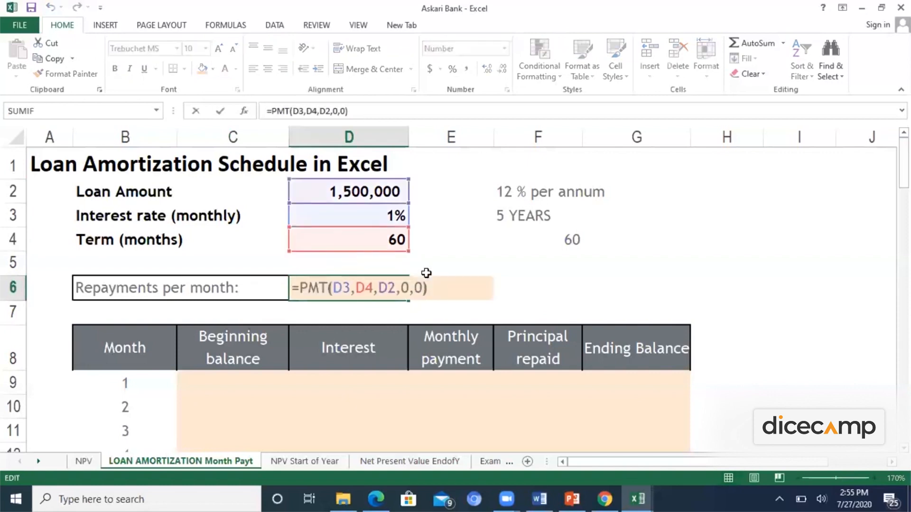
{"action": "key", "text": "Left"}
{"action": "key", "text": "Left"}
{"action": "key", "text": "Left"}
{"action": "key", "text": "Left"}
{"action": "key", "text": "Left"}
{"action": "key", "text": "Left"}
{"action": "key", "text": "Left"}
{"action": "key", "text": "Left"}
{"action": "key", "text": "Left"}
{"action": "key", "text": "Left"}
{"action": "key", "text": "Left"}
{"action": "key", "text": "Left"}
{"action": "key", "text": "Left"}
{"action": "key", "text": "Left"}
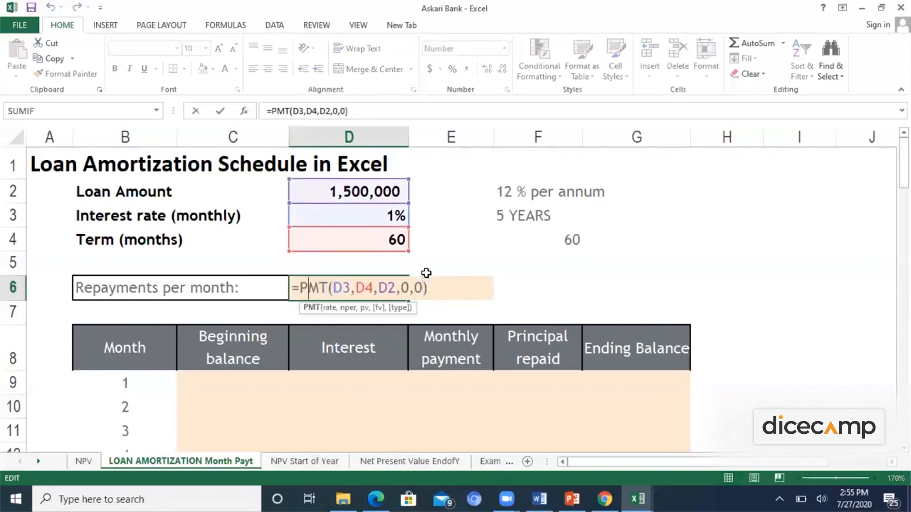
{"action": "key", "text": "Escape"}
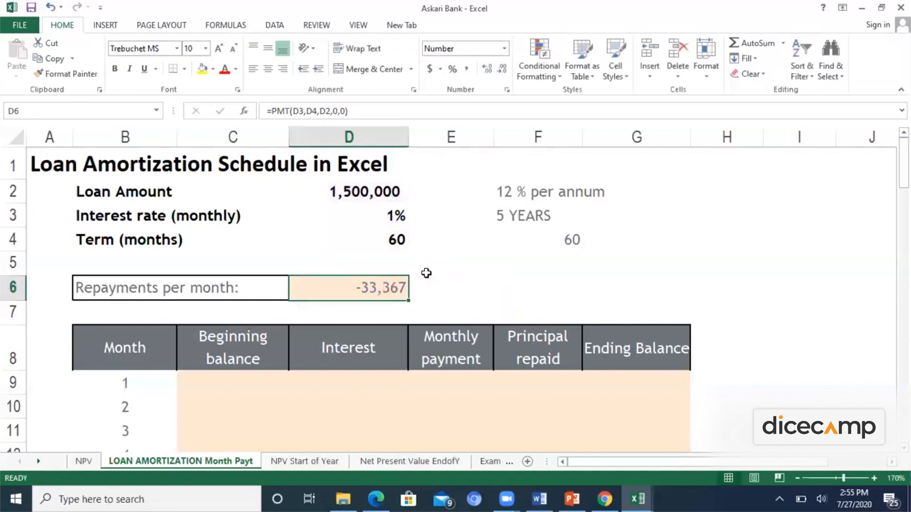
Reverse the sign of the repayment formula in D6 so that it reads =-PMT(D3,D4,D2,0,0)
{"action": "key", "text": "F2"}
{"action": "key", "text": "Left"}
{"action": "key", "text": "Left"}
{"action": "key", "text": "Left"}
{"action": "key", "text": "Left"}
{"action": "key", "text": "Left"}
{"action": "key", "text": "Left"}
{"action": "key", "text": "Left"}
{"action": "key", "text": "Left"}
{"action": "key", "text": "Left"}
{"action": "key", "text": "Left"}
{"action": "key", "text": "Left"}
{"action": "key", "text": "Left"}
{"action": "key", "text": "Left"}
{"action": "key", "text": "Left"}
{"action": "key", "text": "Left"}
{"action": "key", "text": "Left"}
{"action": "key", "text": "Left"}
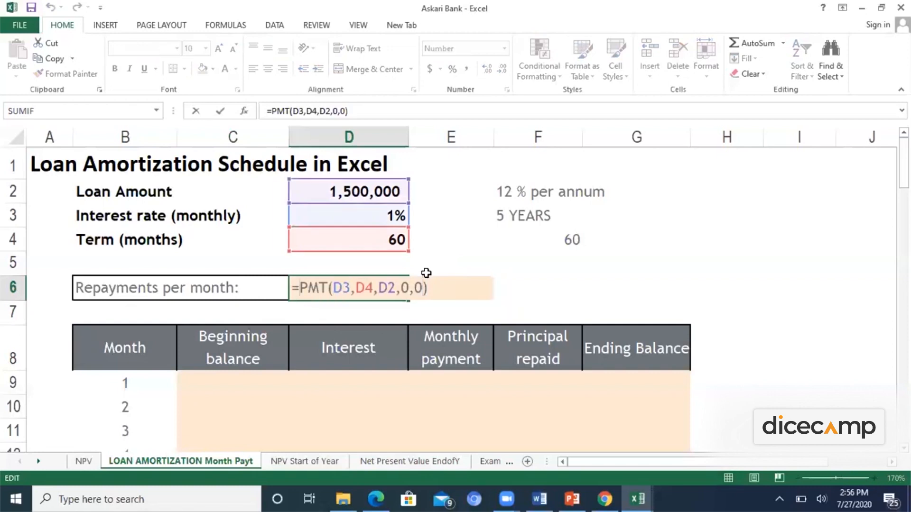
{"action": "type", "text": "-"}
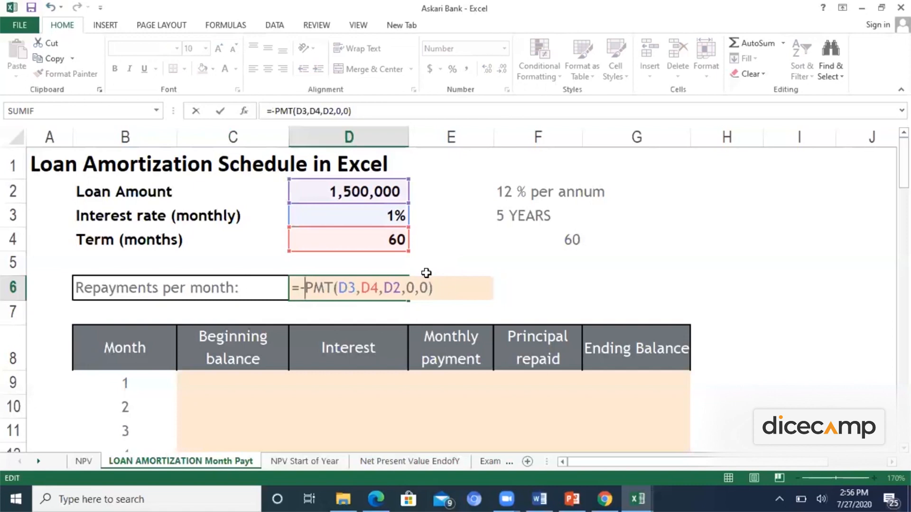
{"action": "key", "text": "Return"}
{"action": "key", "text": "Up"}
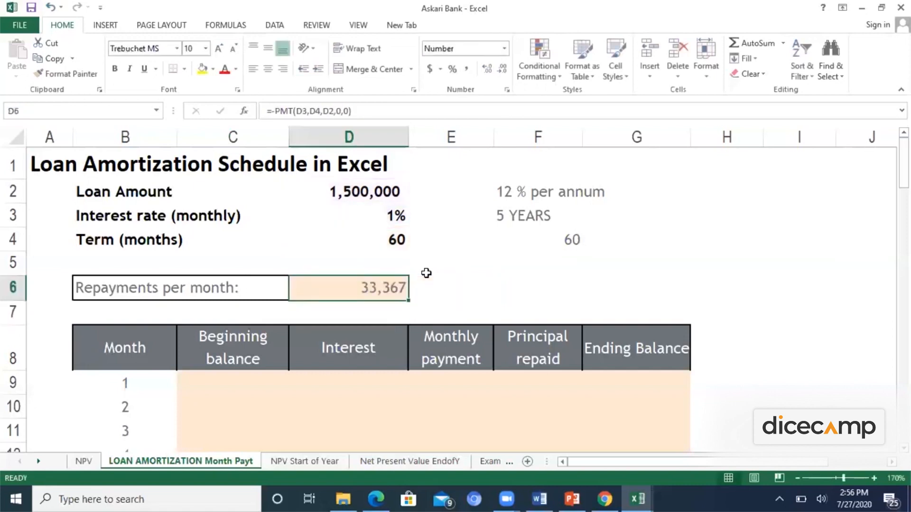
Link the month 1 beginning balance in C9 to the loan amount with the formula =D2
{"action": "key", "text": "Left"}
{"action": "key", "text": "Down"}
{"action": "key", "text": "Down"}
{"action": "key", "text": "Down"}
{"action": "key", "text": "Down"}
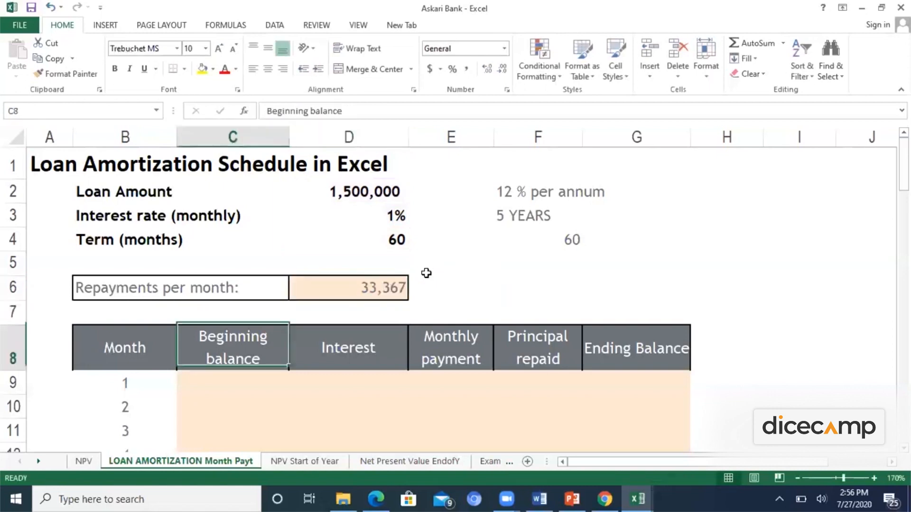
{"action": "key", "text": "Up"}
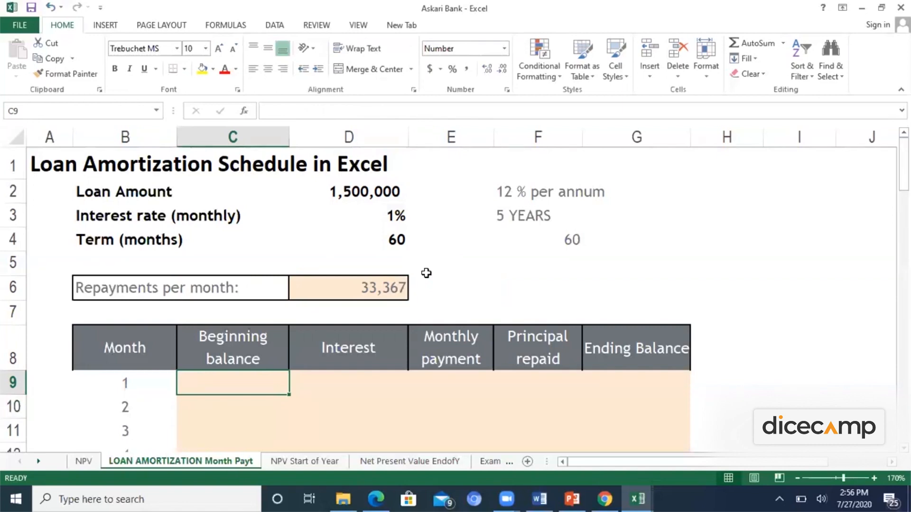
{"action": "type", "text": "="}
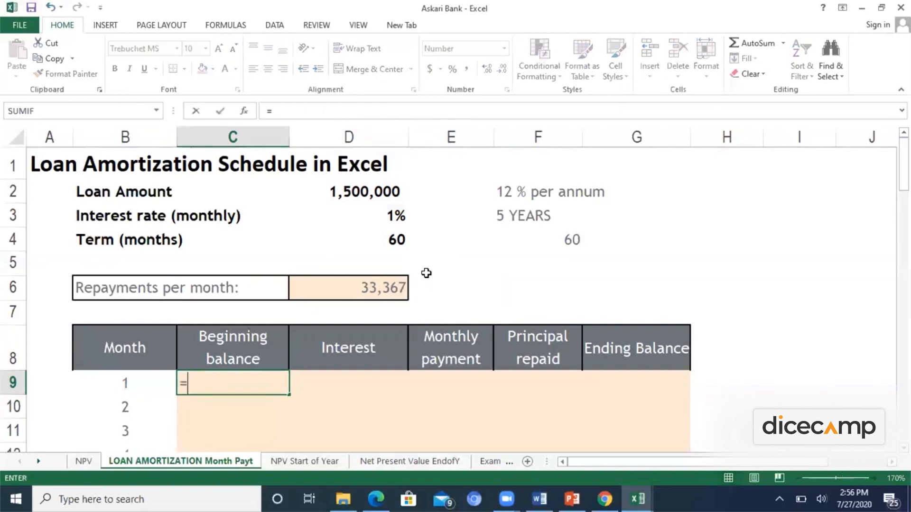
{"action": "key", "text": "Up"}
{"action": "key", "text": "Right"}
{"action": "key", "text": "Up"}
{"action": "key", "text": "Up"}
{"action": "key", "text": "Up"}
{"action": "key", "text": "Up"}
{"action": "key", "text": "Up"}
{"action": "key", "text": "Up"}
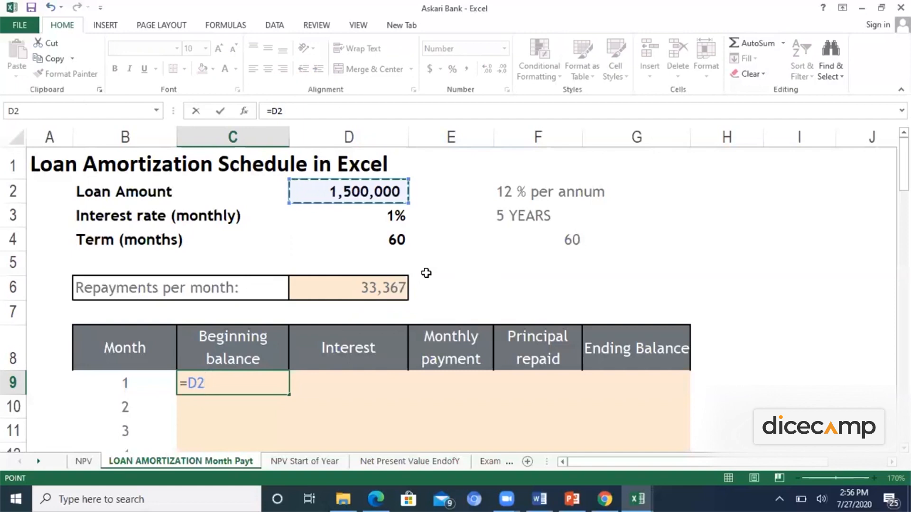
{"action": "key", "text": "Return"}
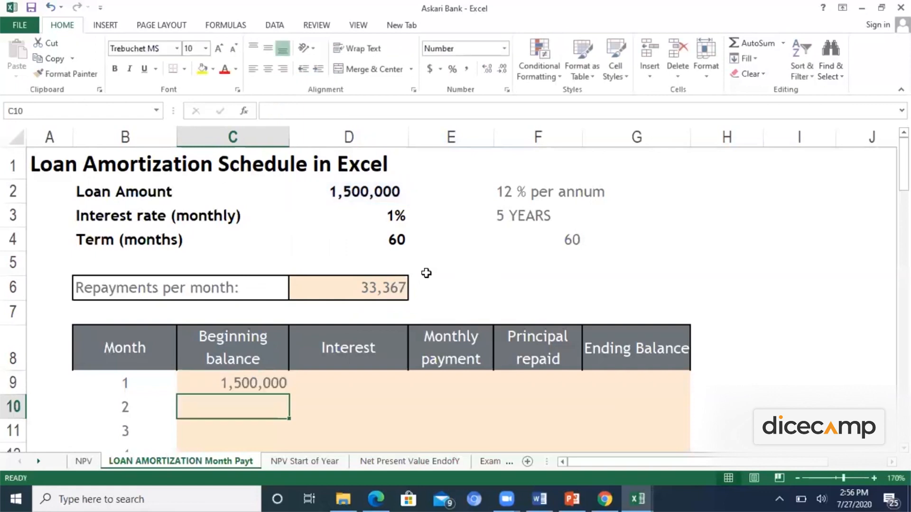
Calculate the month 1 interest in D9 with =C9*$D$3, using an absolute reference to the interest rate
{"action": "key", "text": "Up"}
{"action": "key", "text": "Right"}
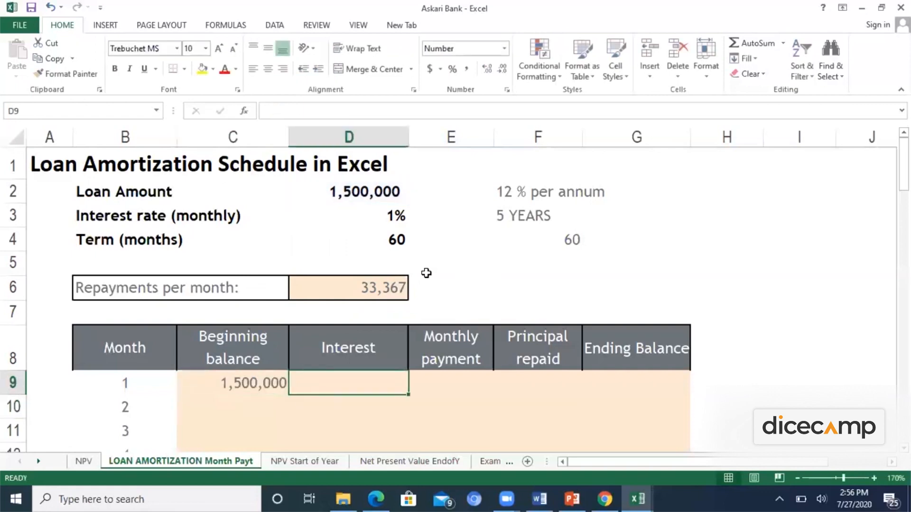
{"action": "type", "text": "="}
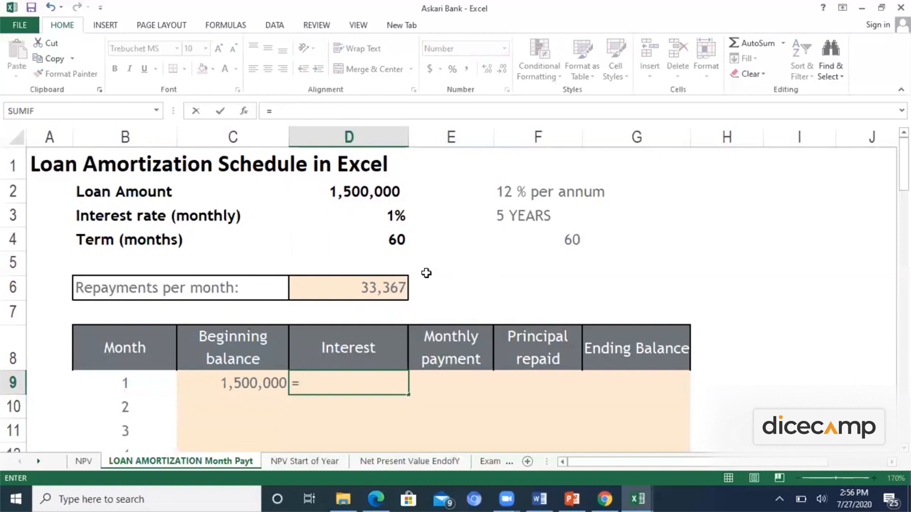
{"action": "key", "text": "Left"}
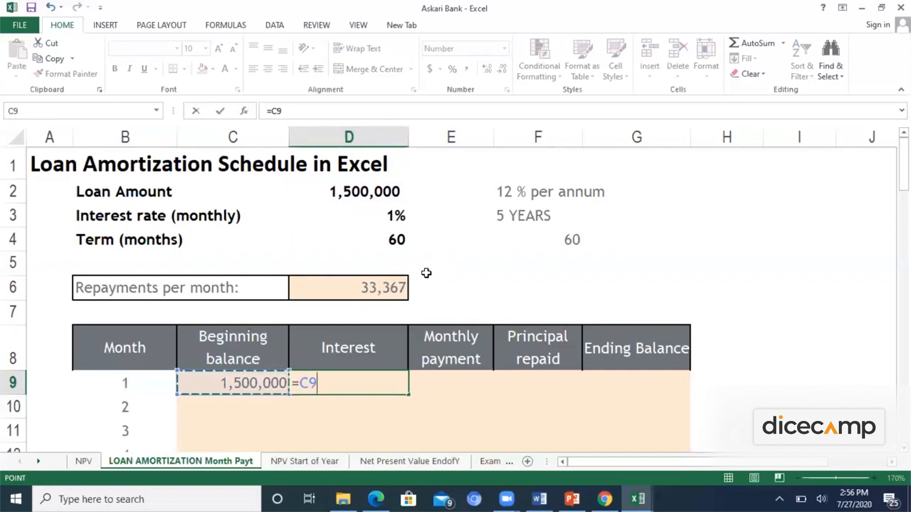
{"action": "type", "text": "*"}
{"action": "key", "text": "Up"}
{"action": "key", "text": "Up"}
{"action": "key", "text": "Up"}
{"action": "key", "text": "Up"}
{"action": "key", "text": "Up"}
{"action": "key", "text": "Up"}
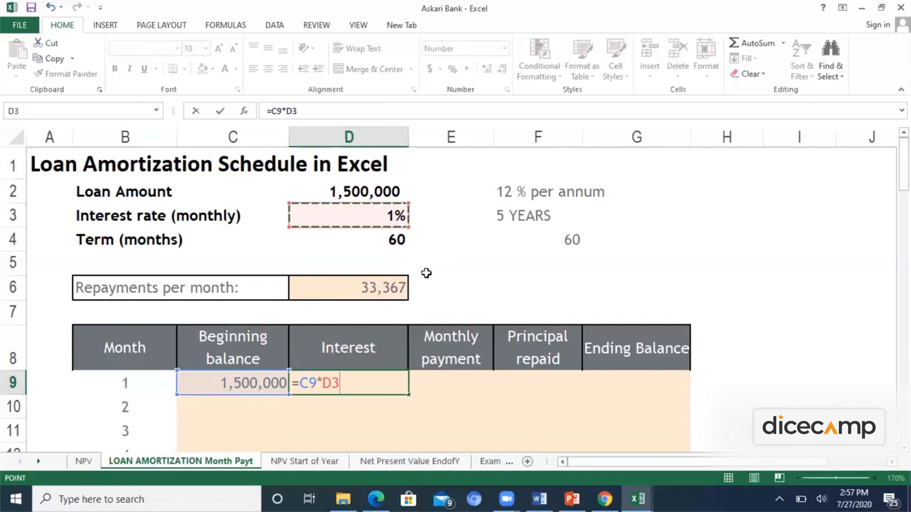
{"action": "key", "text": "F4"}
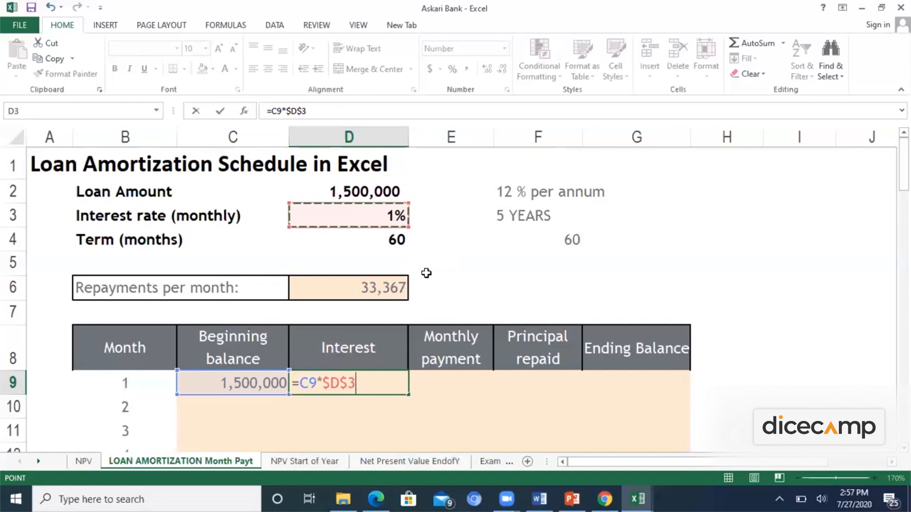
{"action": "key", "text": "Return"}
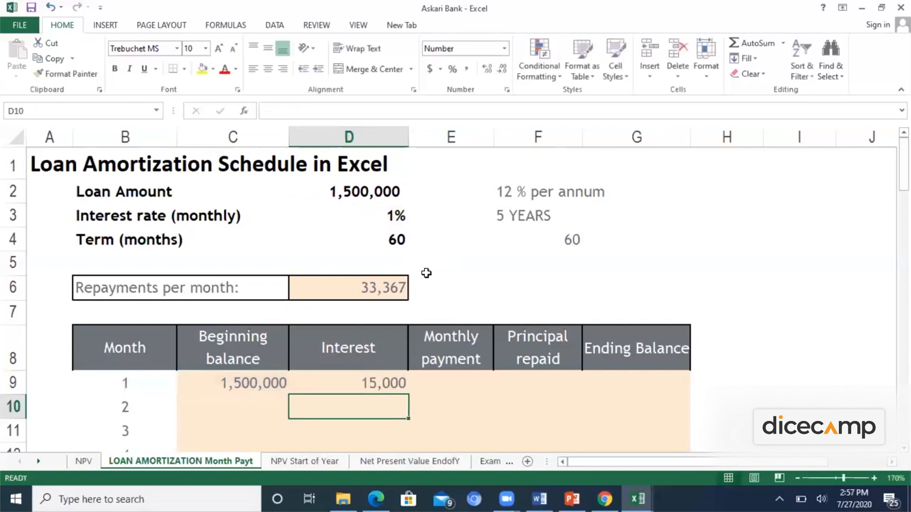
Set the month 1 monthly payment in E9 to the repayment in D6, using an absolute reference
{"action": "key", "text": "Up"}
{"action": "key", "text": "Right"}
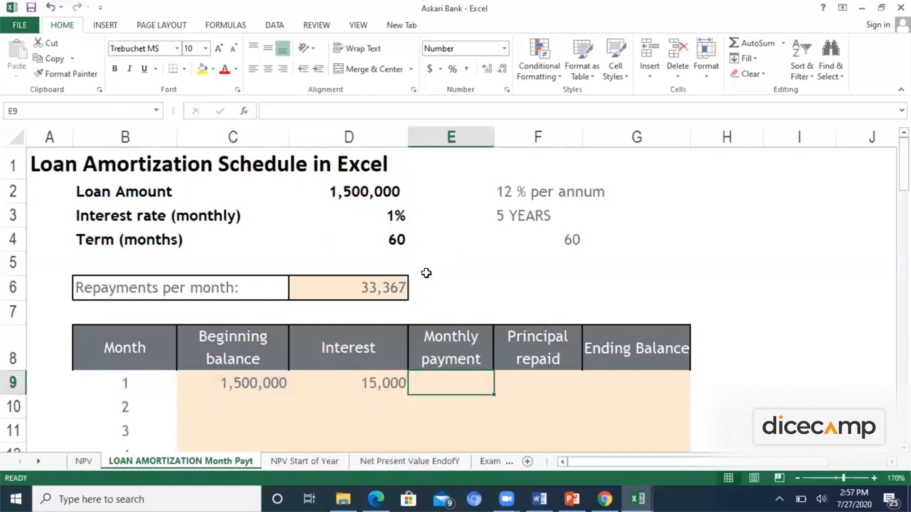
{"action": "type", "text": "="}
{"action": "key", "text": "Left"}
{"action": "key", "text": "Up"}
{"action": "key", "text": "Up"}
{"action": "key", "text": "Up"}
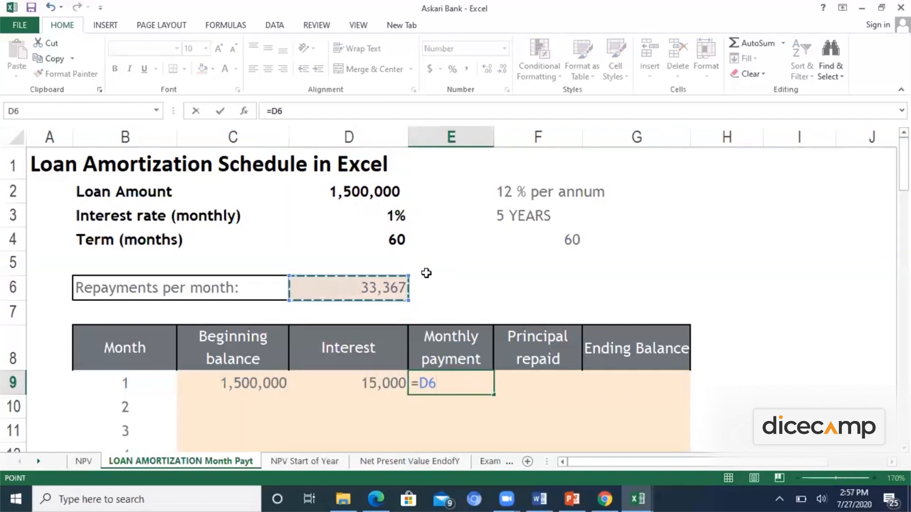
{"action": "key", "text": "F4"}
{"action": "key", "text": "Return"}
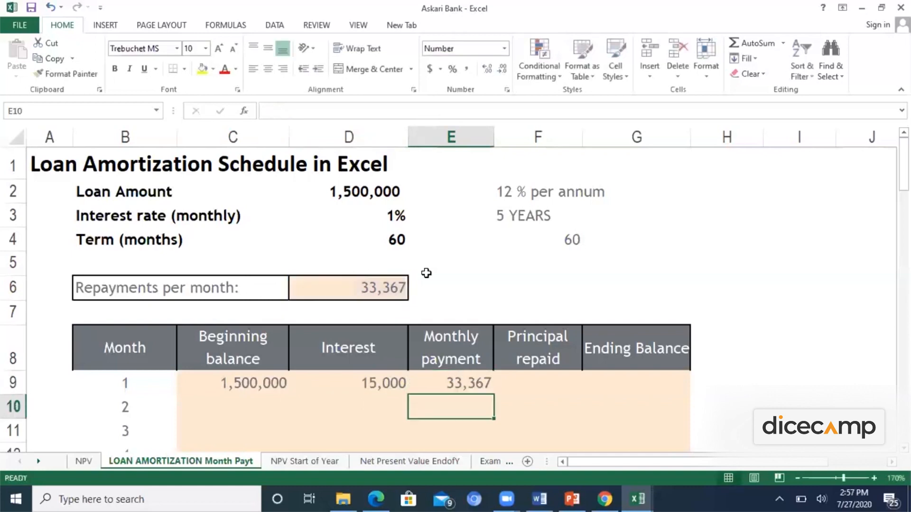
Enter the note "Installment" in cell F5, below the worked-out term
{"action": "key", "text": "Up"}
{"action": "key", "text": "Right"}
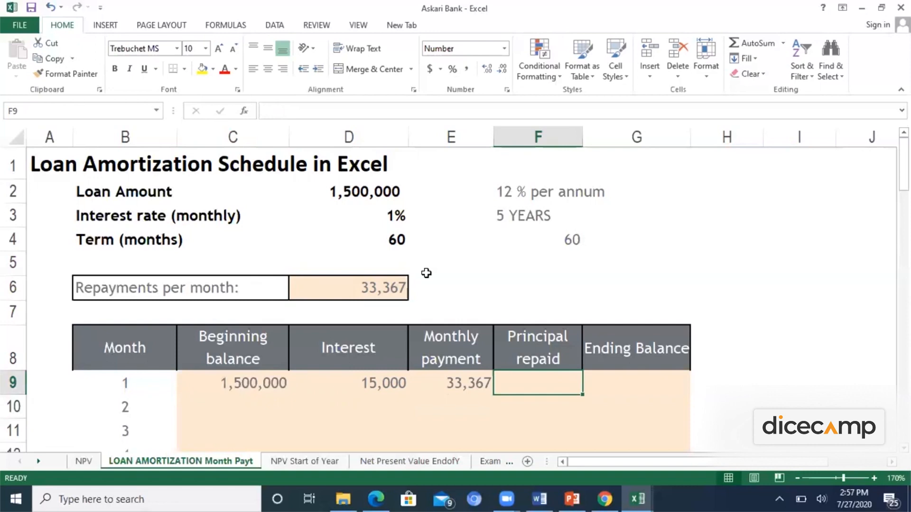
{"action": "key", "text": "Up"}
{"action": "key", "text": "Up"}
{"action": "key", "text": "Up"}
{"action": "key", "text": "Up"}
{"action": "type", "text": "iNST"}
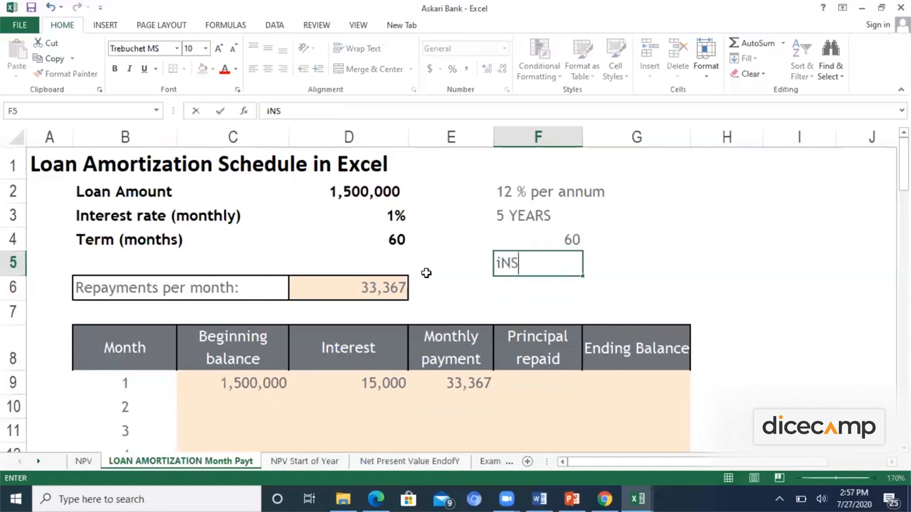
{"action": "key", "text": "BackSpace"}
{"action": "key", "text": "BackSpace"}
{"action": "key", "text": "BackSpace"}
{"action": "key", "text": "BackSpace"}
{"action": "type", "text": "iN"}
{"action": "key", "text": "BackSpace"}
{"action": "key", "text": "BackSpace"}
{"action": "type", "text": "Installment"}
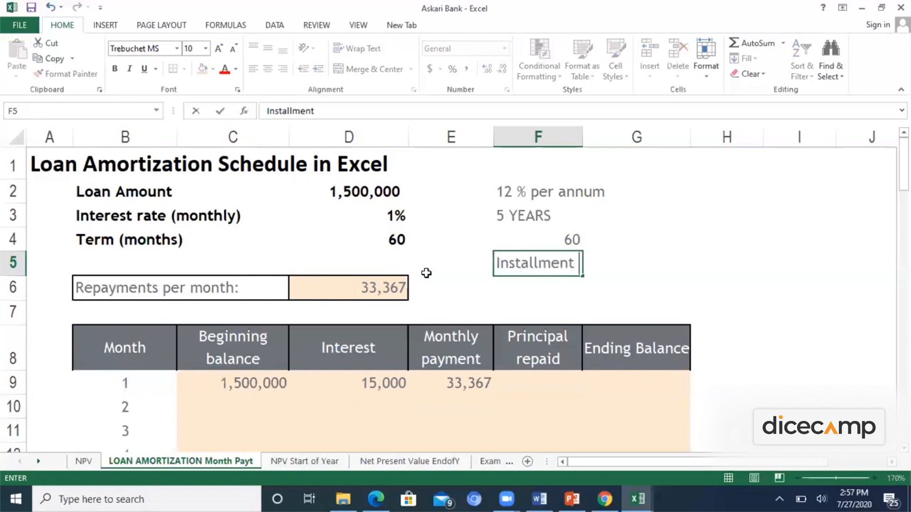
{"action": "key", "text": "Return"}
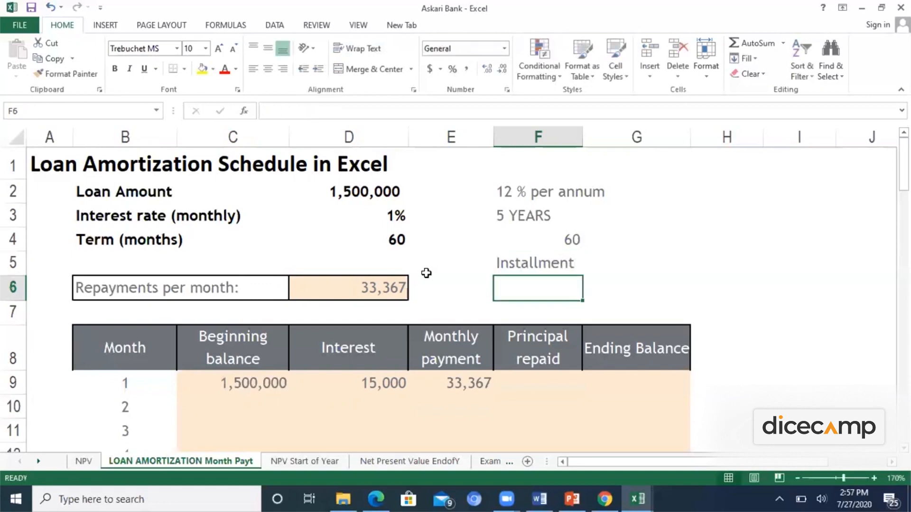
Add the notes "Interest" in F6 and "Principal pay" in F7
{"action": "type", "text": "Interest"}
{"action": "key", "text": "Return"}
{"action": "type", "text": "Princil"}
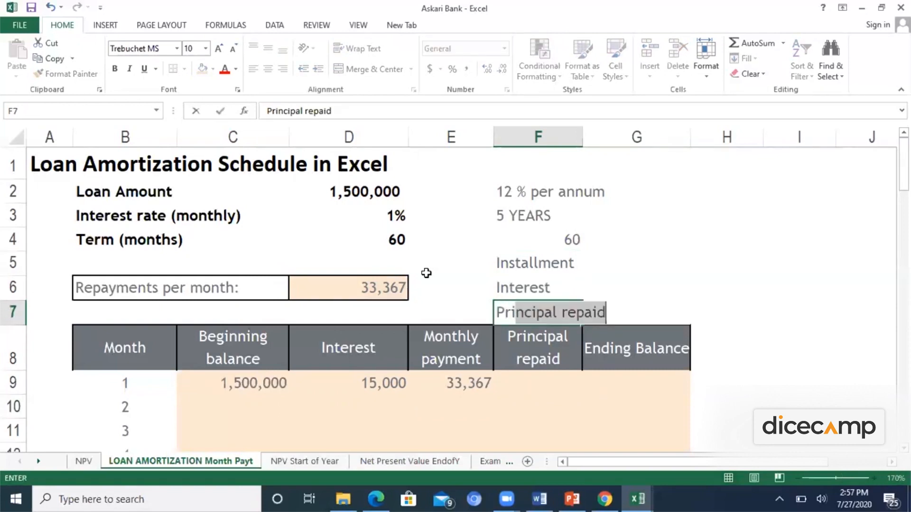
{"action": "type", "text": "a"}
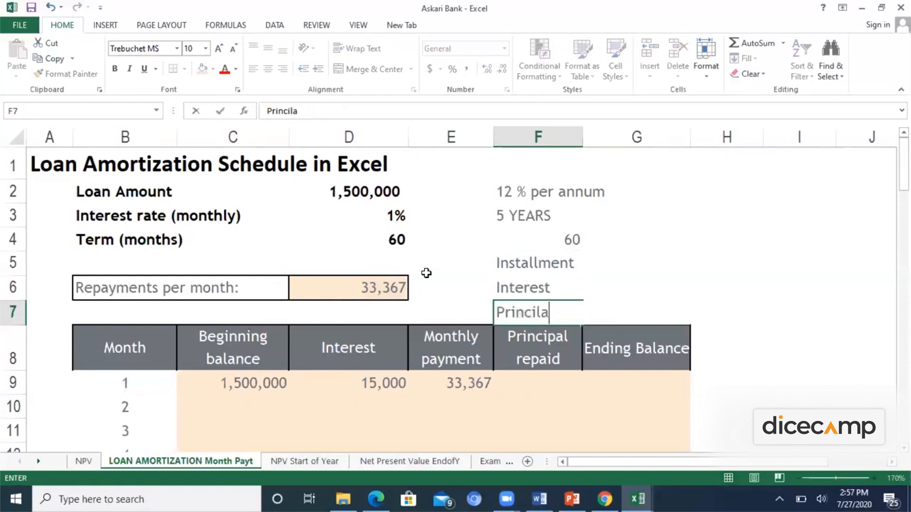
{"action": "key", "text": "BackSpace"}
{"action": "key", "text": "BackSpace"}
{"action": "type", "text": "pal pay"}
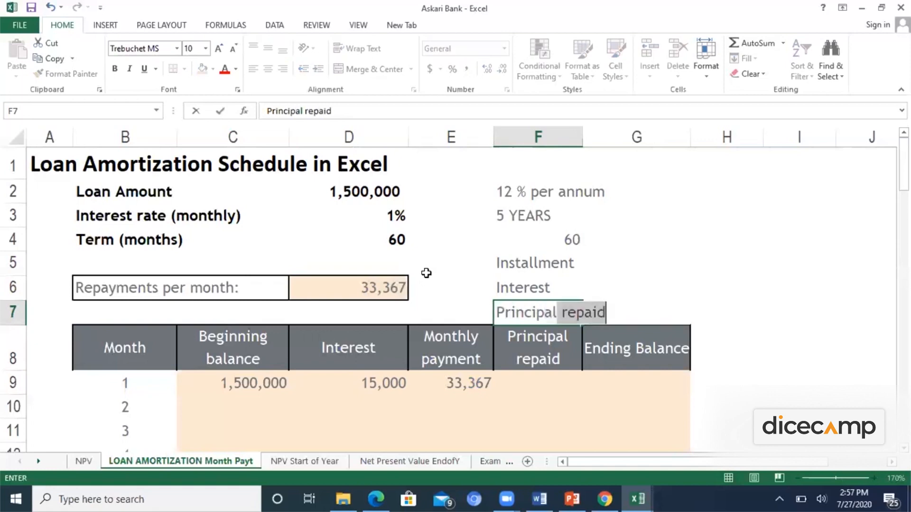
{"action": "key", "text": "Return"}
Clear the three explanatory notes in cells F5 to F7
{"action": "key", "text": "Up"}
{"action": "key", "text": "Up"}
{"action": "key", "text": "Up"}
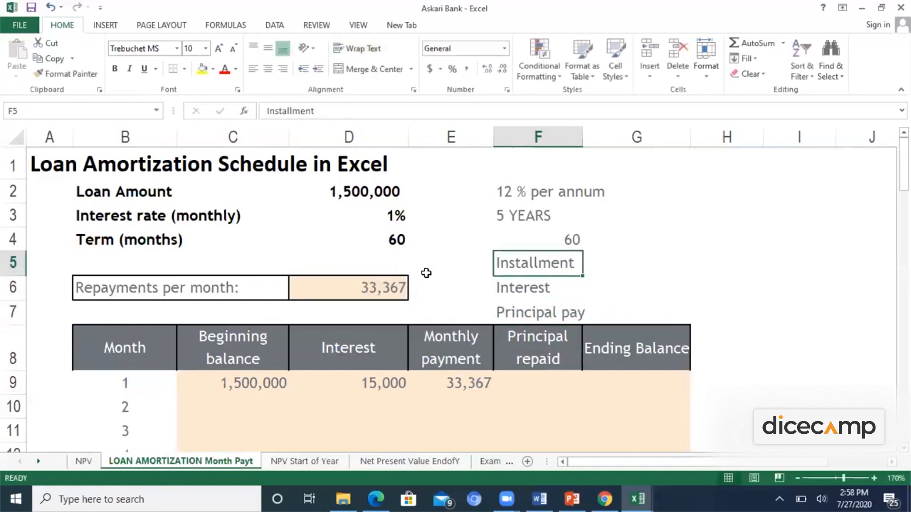
{"action": "key", "text": "Down"}
{"action": "key", "text": "Up"}
{"action": "key", "text": "Down"}
{"action": "key", "text": "Down"}
{"action": "key", "text": "Up"}
{"action": "key", "text": "Up"}
{"action": "key", "text": "shift+Down"}
{"action": "key", "text": "shift+Down"}
{"action": "key", "text": "Delete"}
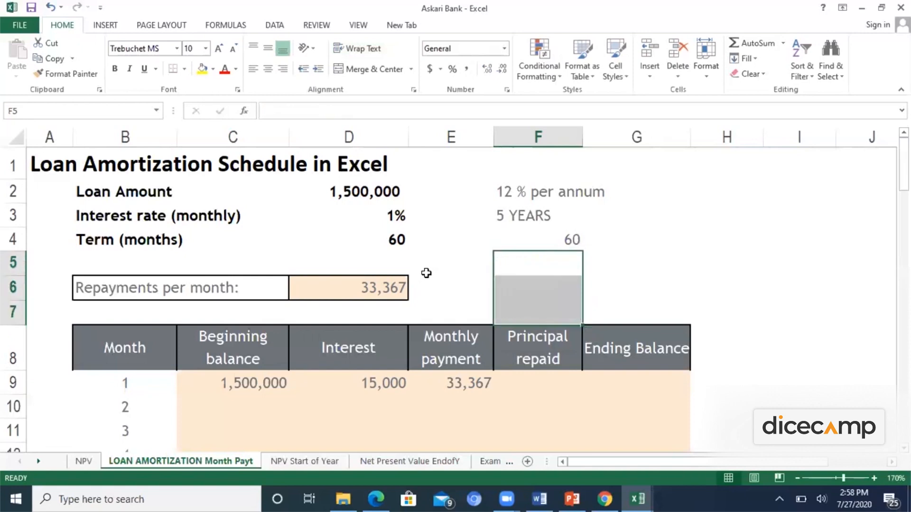
Calculate the month 1 principal repaid in F9 as the monthly payment minus the interest, =E9-D9
{"action": "left_click", "coordinate": [426, 273]}
{"action": "key", "text": "Down"}
{"action": "key", "text": "Down"}
{"action": "key", "text": "Down"}
{"action": "key", "text": "Down"}
{"action": "key", "text": "Right"}
{"action": "type", "text": "="}
{"action": "key", "text": "Left"}
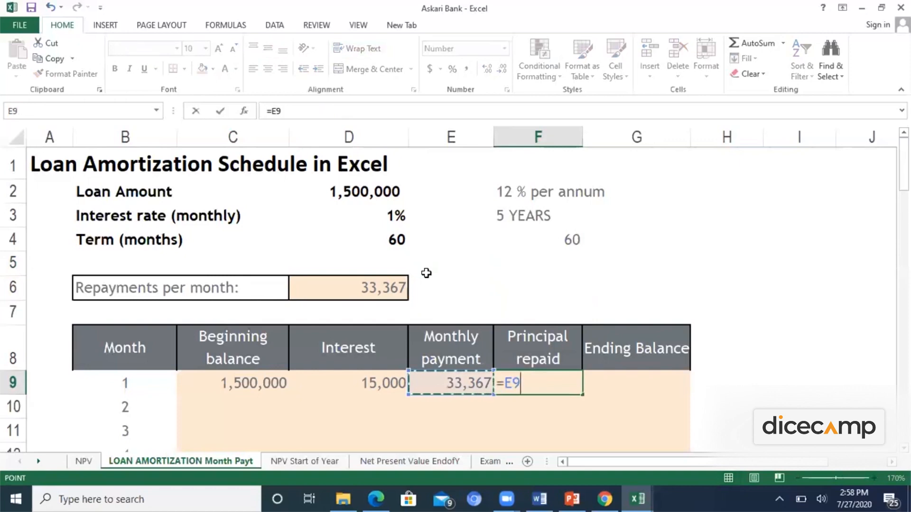
{"action": "type", "text": "-"}
{"action": "key", "text": "Left"}
{"action": "key", "text": "Left"}
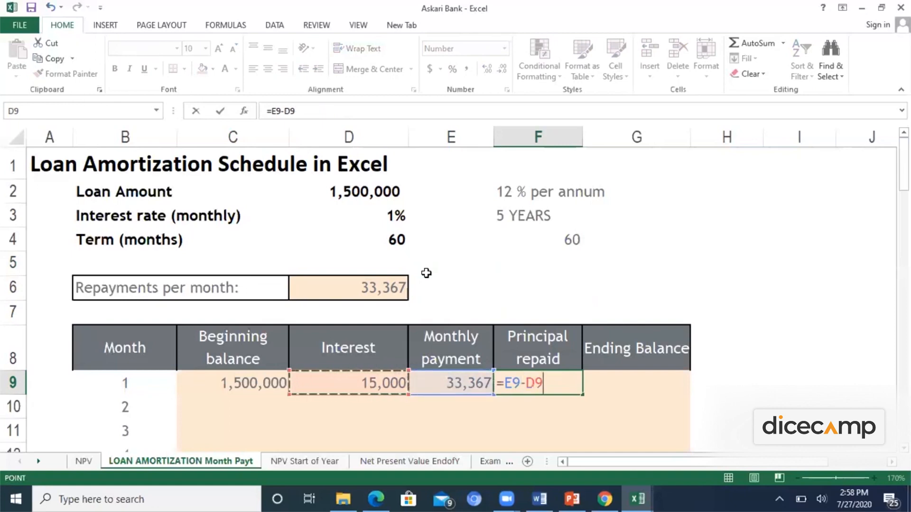
{"action": "key", "text": "Return"}
Calculate the month 1 ending balance in G9 as the beginning balance minus the principal repaid, =C9-F9
{"action": "key", "text": "Up"}
{"action": "key", "text": "Right"}
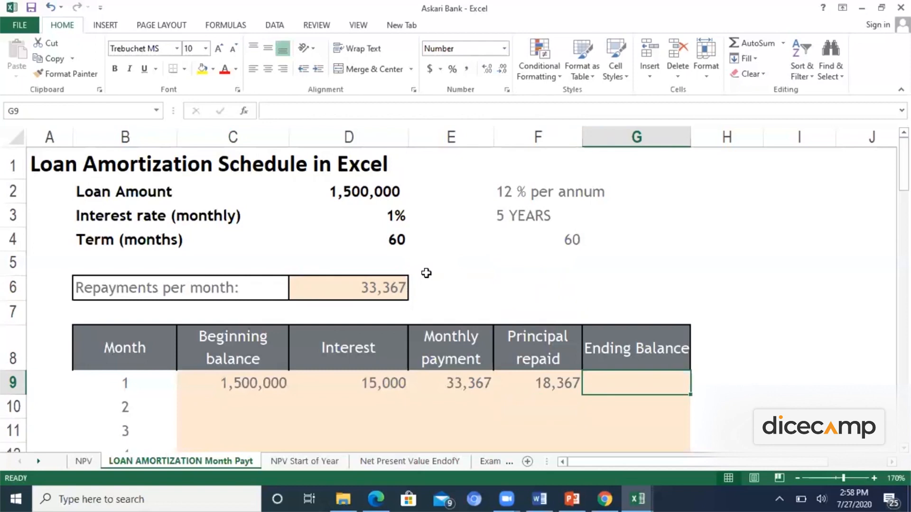
{"action": "type", "text": "="}
{"action": "key", "text": "Left"}
{"action": "key", "text": "Left"}
{"action": "key", "text": "Left"}
{"action": "key", "text": "Left"}
{"action": "type", "text": "-"}
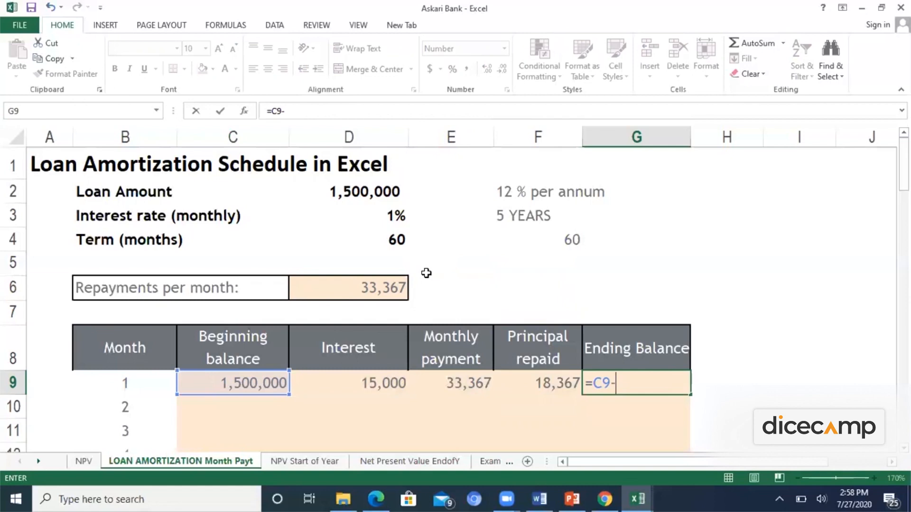
{"action": "key", "text": "Left"}
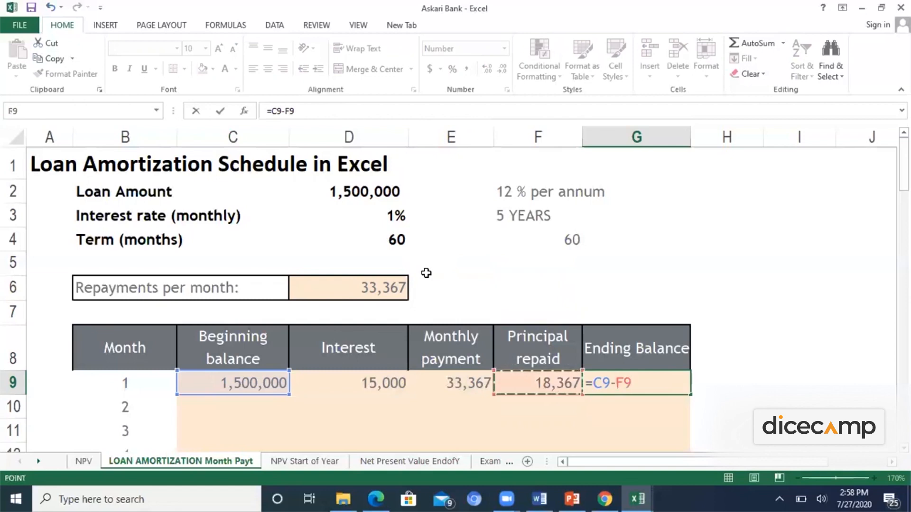
{"action": "key", "text": "Return"}
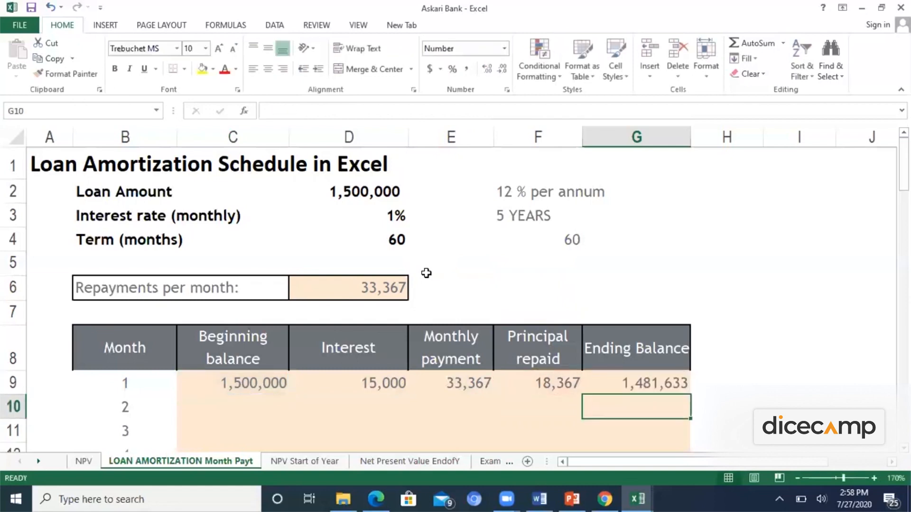
Set the month 2 beginning balance in C10 to the month 1 ending balance, =G9
{"action": "key", "text": "Left"}
{"action": "key", "text": "Left"}
{"action": "key", "text": "Left"}
{"action": "key", "text": "Left"}
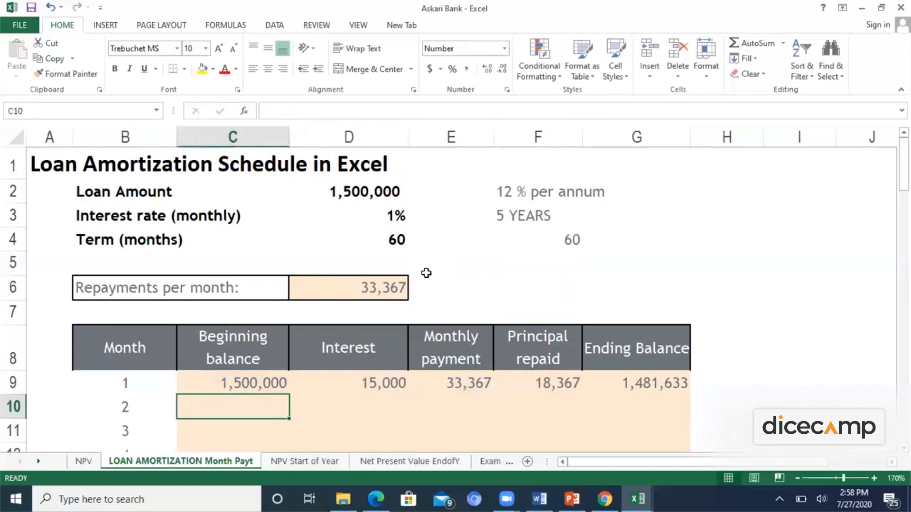
{"action": "type", "text": "="}
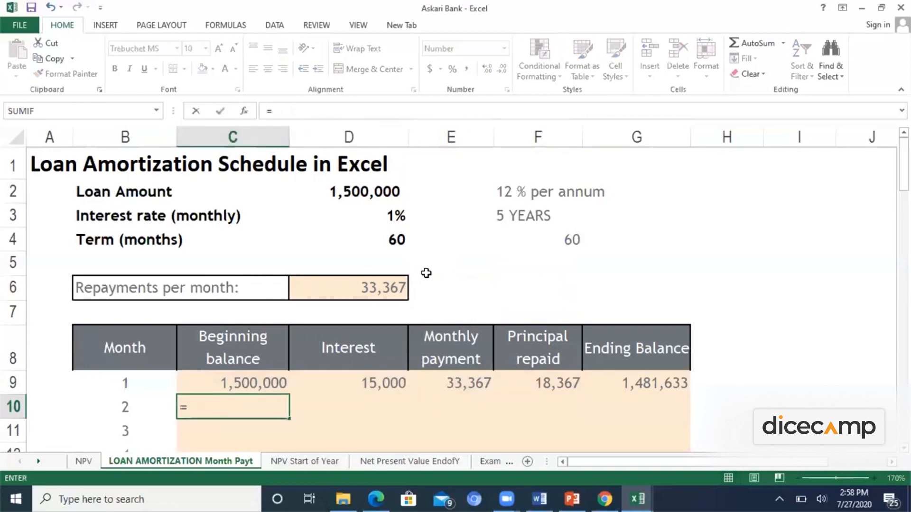
{"action": "key", "text": "Up"}
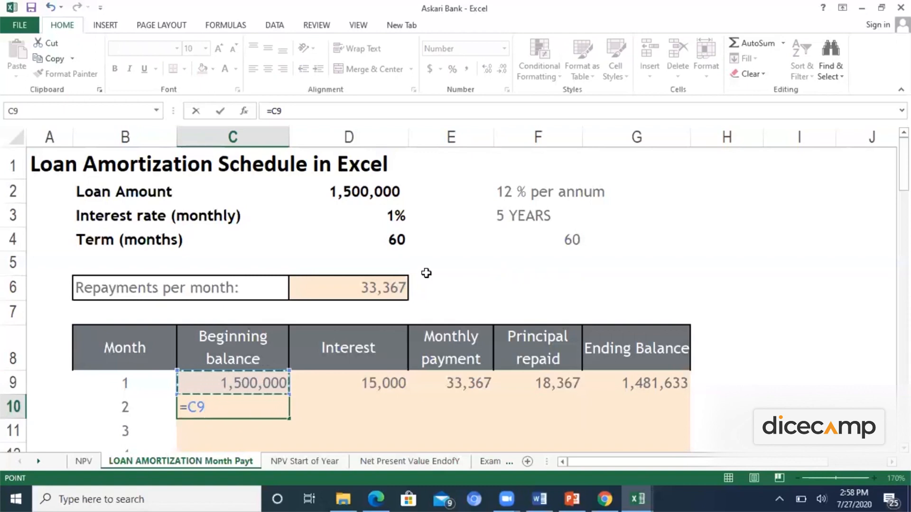
{"action": "key", "text": "Right"}
{"action": "key", "text": "Right"}
{"action": "key", "text": "Right"}
{"action": "key", "text": "Right"}
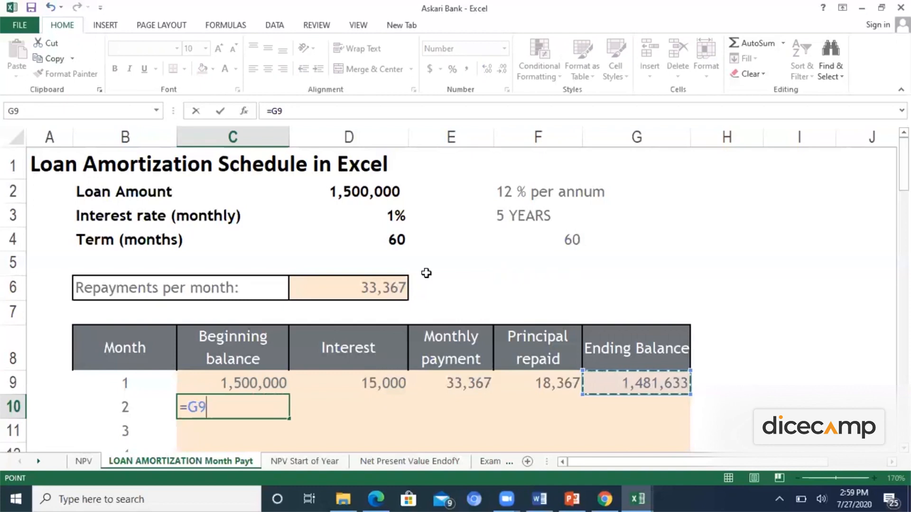
{"action": "key", "text": "Return"}
Copy the month 1 interest, payment, principal and ending balance formulas in D9:G9 into the month 2 row
{"action": "key", "text": "Up"}
{"action": "key", "text": "Up"}
{"action": "key", "text": "Right"}
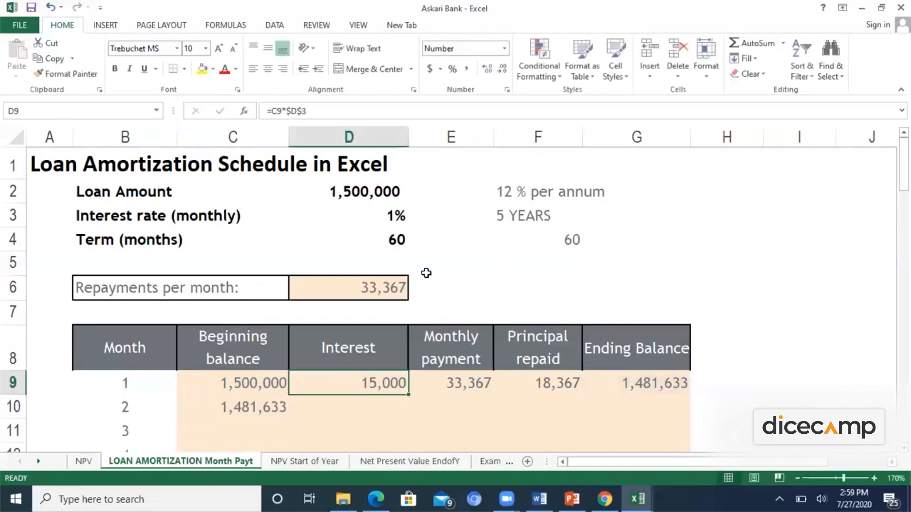
{"action": "key", "text": "shift+Right"}
{"action": "key", "text": "shift+Right"}
{"action": "key", "text": "shift+Right"}
{"action": "key", "text": "ctrl+c"}
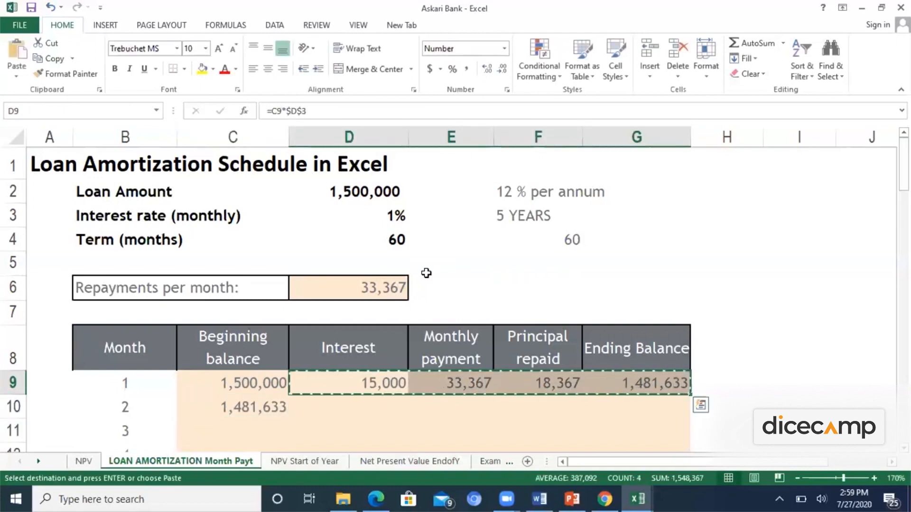
{"action": "key", "text": "Down"}
{"action": "key", "text": "ctrl+v"}
{"action": "key", "text": "Escape"}
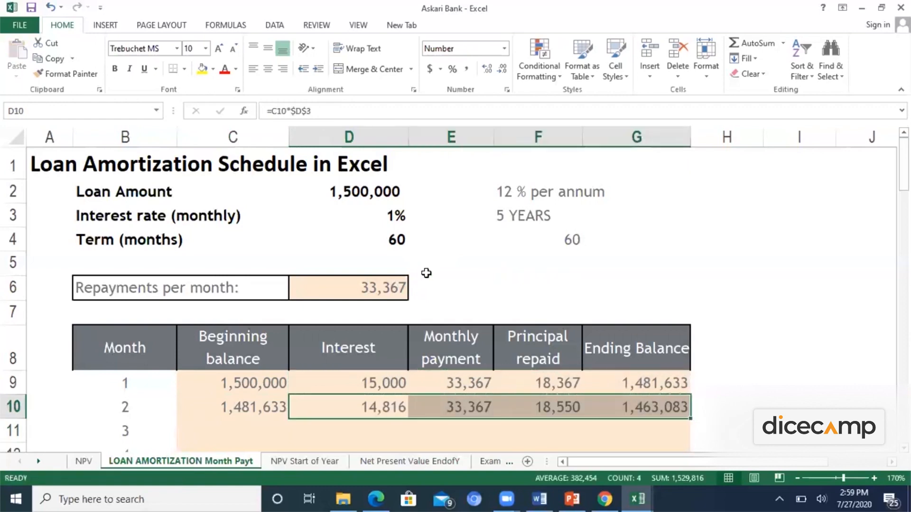
{"action": "key", "text": "Left"}
{"action": "key", "text": "Down"}
{"action": "key", "text": "Down"}
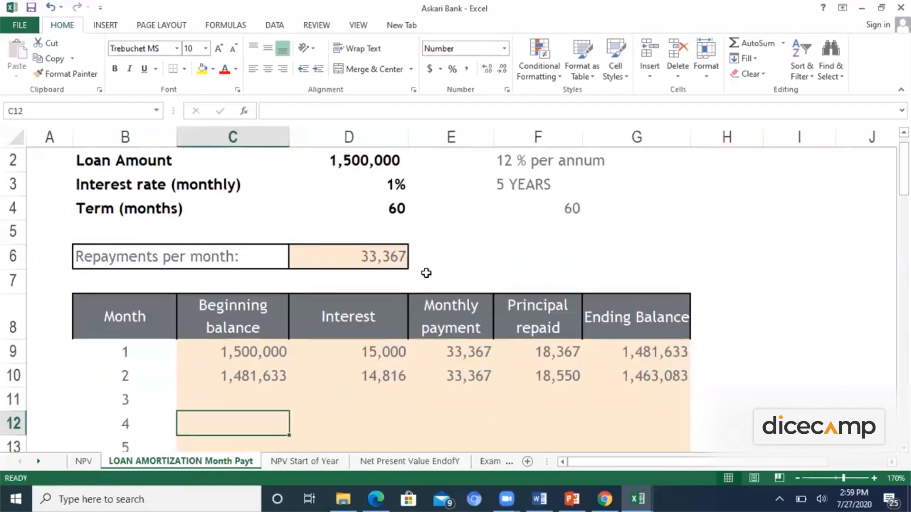
{"action": "key", "text": "Up"}
{"action": "key", "text": "Up"}
{"action": "key", "text": "Up"}
{"action": "key", "text": "Down"}
{"action": "key", "text": "Up"}
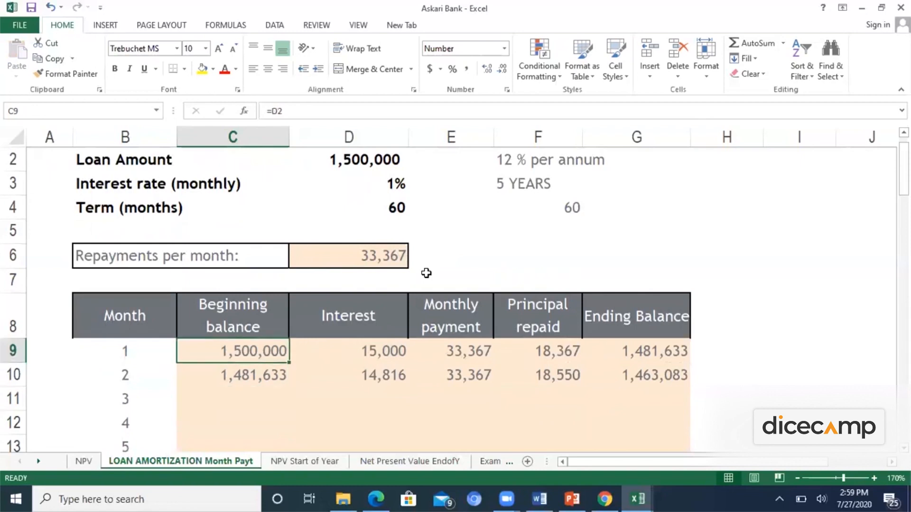
{"action": "key", "text": "shift+Down"}
{"action": "key", "text": "shift+Right"}
{"action": "key", "text": "shift+Right"}
{"action": "key", "text": "shift+Right"}
{"action": "key", "text": "shift+Right"}
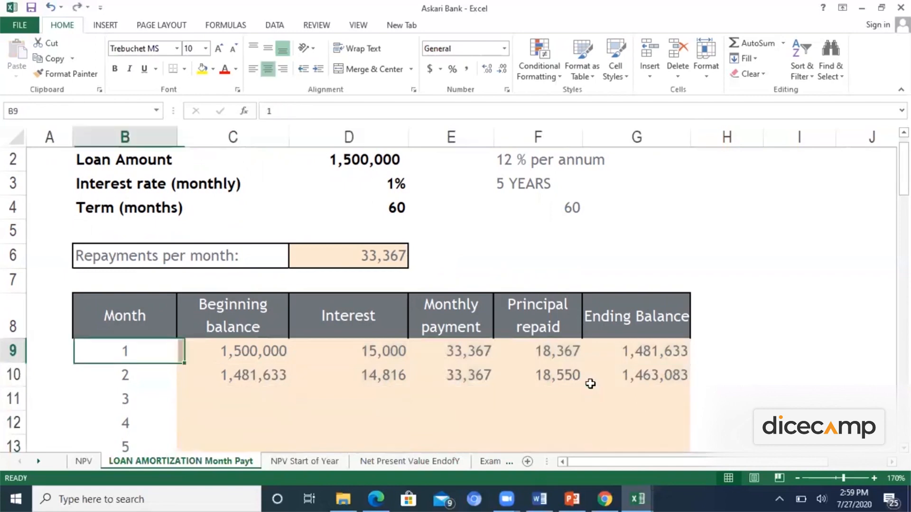
Fill the month 2 formulas in C10:G10 down through all remaining months of the schedule
{"action": "key", "text": "Down"}
{"action": "key", "text": "Right"}
{"action": "key", "text": "shift+Right"}
{"action": "key", "text": "shift+Right"}
{"action": "key", "text": "shift+Right"}
{"action": "key", "text": "shift+Right"}
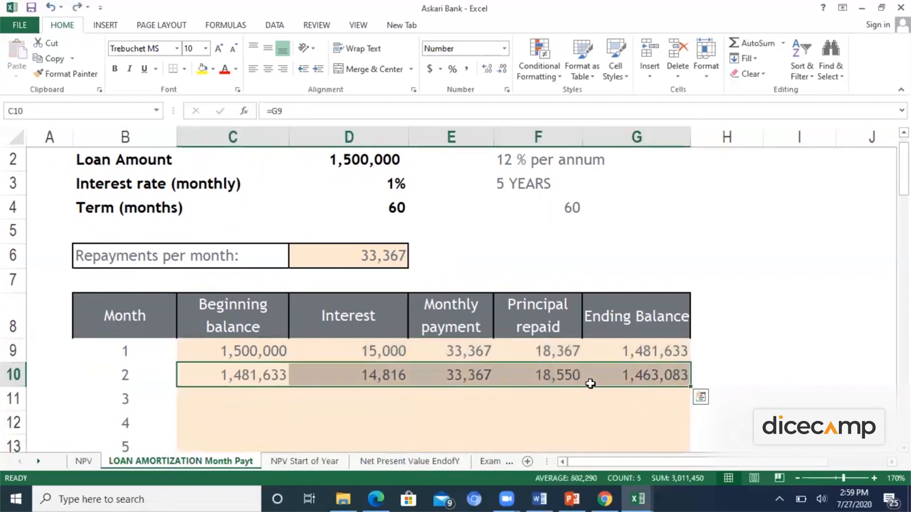
{"action": "double_click", "coordinate": [690, 386]}
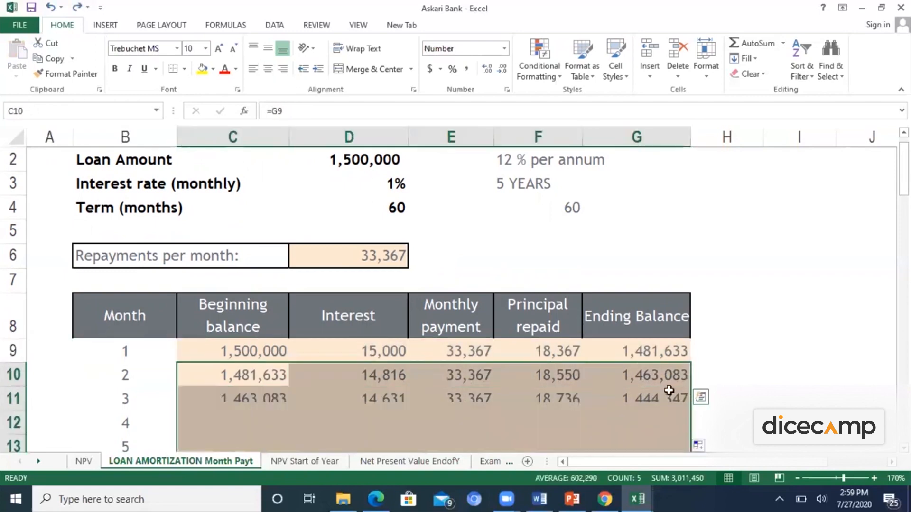
Examine the month 60 row at the end of the schedule, especially its ending balance
{"action": "left_click", "coordinate": [648, 398]}
{"action": "key", "text": "ctrl+Down"}
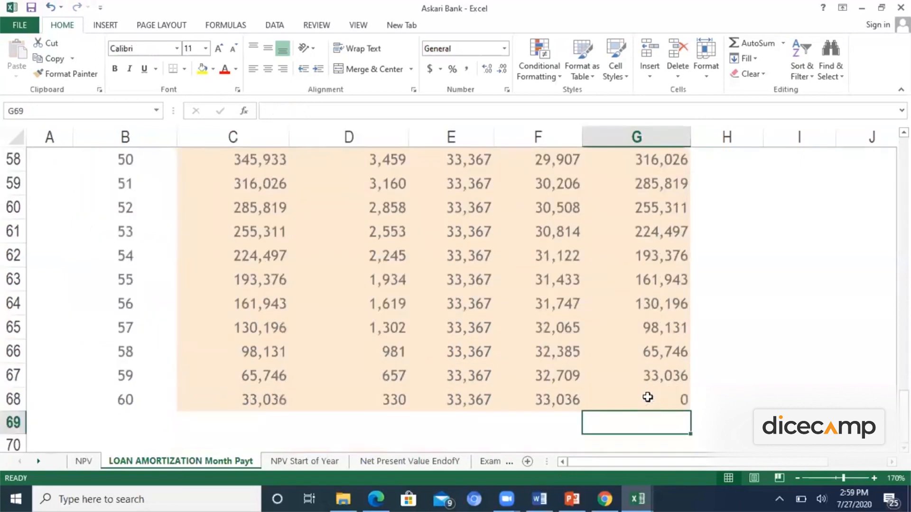
{"action": "key", "text": "Left"}
{"action": "key", "text": "Left"}
{"action": "key", "text": "Left"}
{"action": "key", "text": "Left"}
{"action": "key", "text": "Left"}
{"action": "key", "text": "Left"}
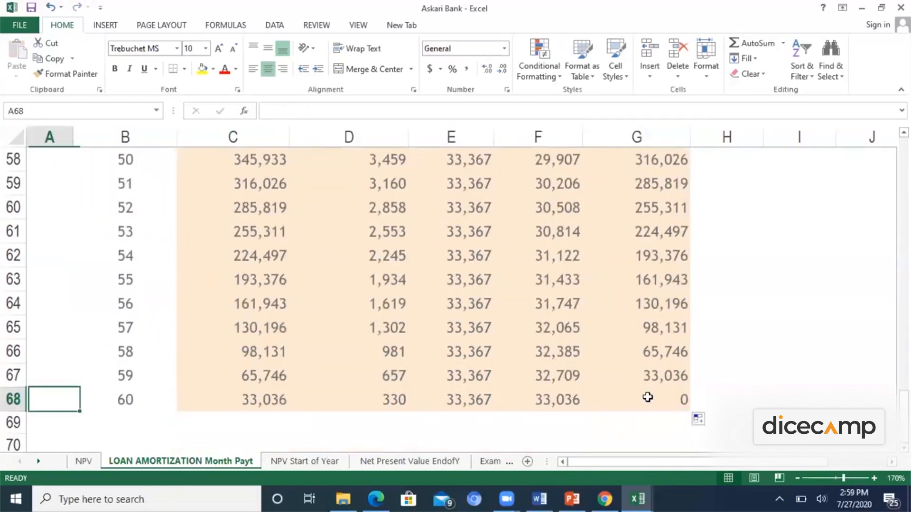
{"action": "key", "text": "Right"}
{"action": "key", "text": "Right"}
{"action": "key", "text": "Right"}
{"action": "key", "text": "Right"}
{"action": "key", "text": "Right"}
{"action": "key", "text": "Right"}
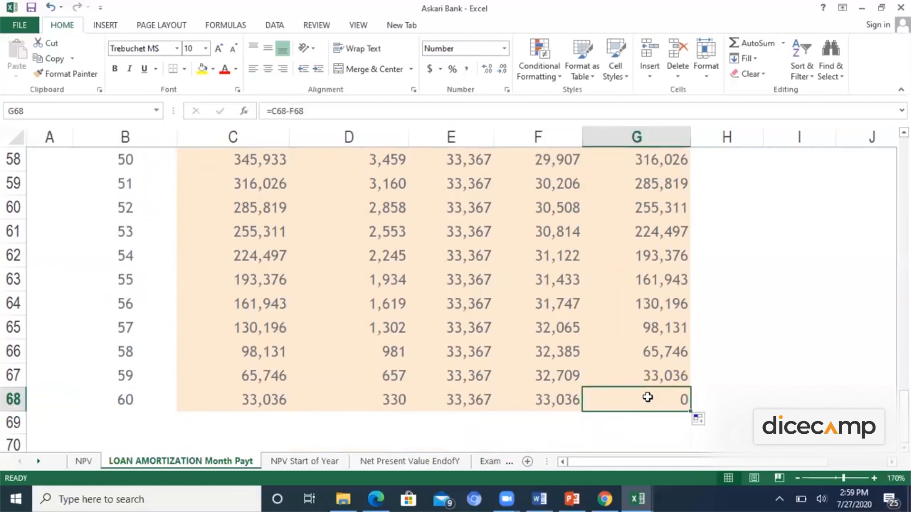
{"action": "key", "text": "Up"}
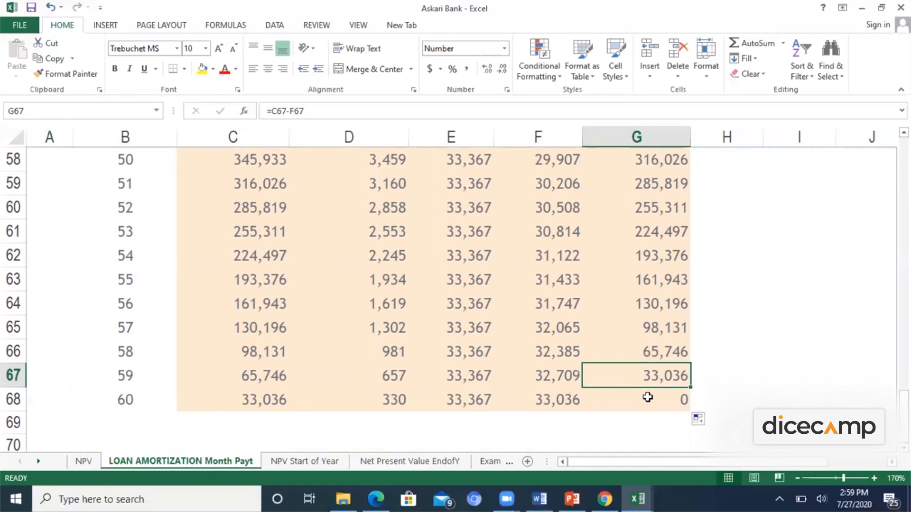
Review the loan inputs and the early months of the schedule along the monthly payment column
{"action": "key", "text": "ctrl+Up"}
{"action": "key", "text": "Up"}
{"action": "key", "text": "Up"}
{"action": "key", "text": "Up"}
{"action": "key", "text": "Up"}
{"action": "key", "text": "Up"}
{"action": "key", "text": "Up"}
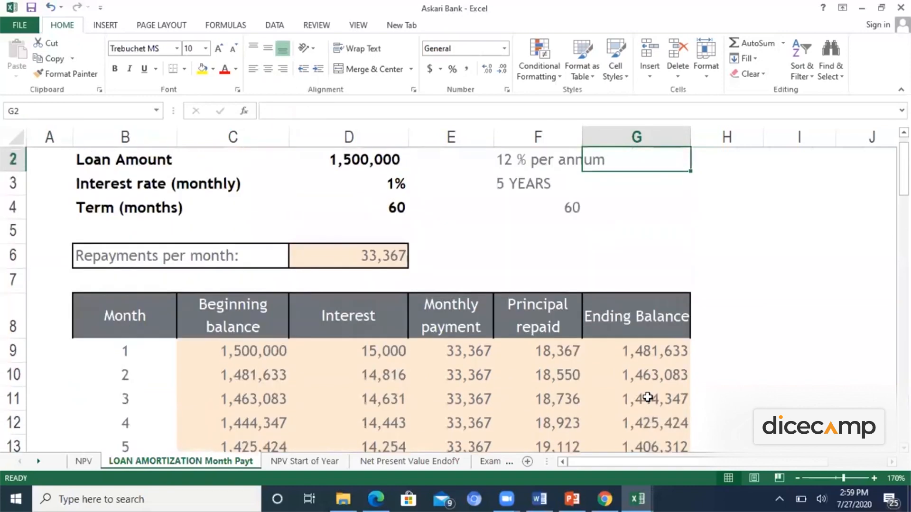
{"action": "key", "text": "Left"}
{"action": "key", "text": "Left"}
{"action": "key", "text": "Down"}
{"action": "key", "text": "Down"}
{"action": "key", "text": "Down"}
{"action": "key", "text": "Down"}
{"action": "key", "text": "Down"}
{"action": "key", "text": "Down"}
{"action": "key", "text": "Down"}
{"action": "key", "text": "Down"}
{"action": "key", "text": "Down"}
{"action": "key", "text": "Down"}
{"action": "key", "text": "Down"}
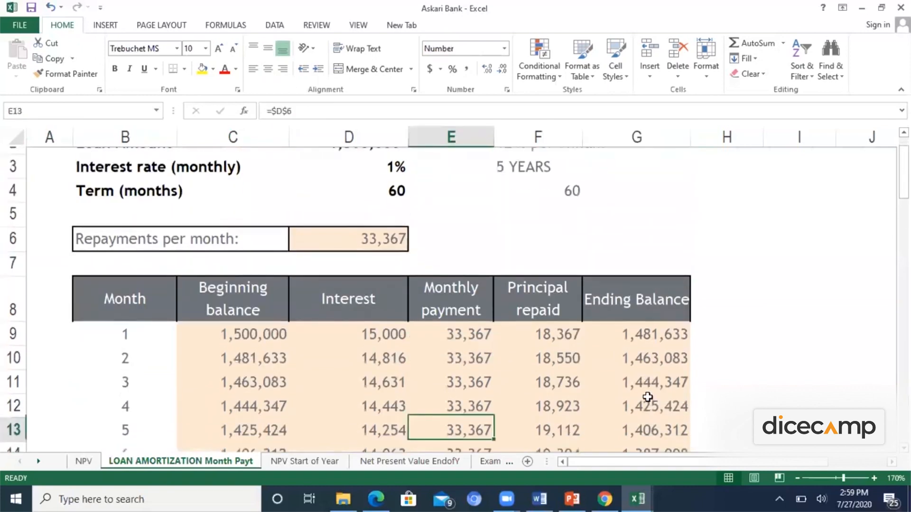
{"action": "key", "text": "Down"}
{"action": "key", "text": "Down"}
{"action": "key", "text": "Down"}
{"action": "key", "text": "Down"}
{"action": "key", "text": "Down"}
{"action": "key", "text": "Down"}
{"action": "key", "text": "Down"}
{"action": "key", "text": "Down"}
{"action": "key", "text": "Down"}
{"action": "key", "text": "Down"}
{"action": "key", "text": "Down"}
Set the monthly interest rate in D3 to 2%
{"action": "key", "text": "ctrl+Up"}
{"action": "key", "text": "Up"}
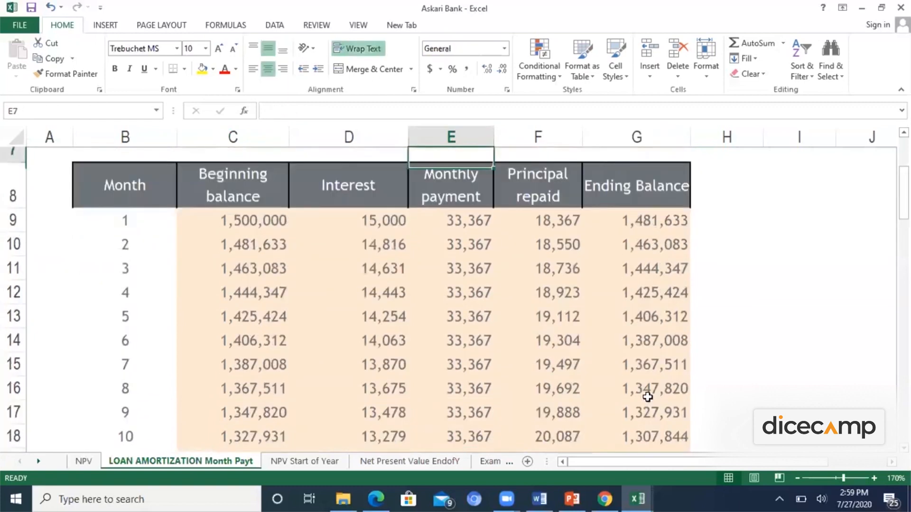
{"action": "key", "text": "ctrl+Up"}
{"action": "key", "text": "Down"}
{"action": "key", "text": "Down"}
{"action": "key", "text": "Left"}
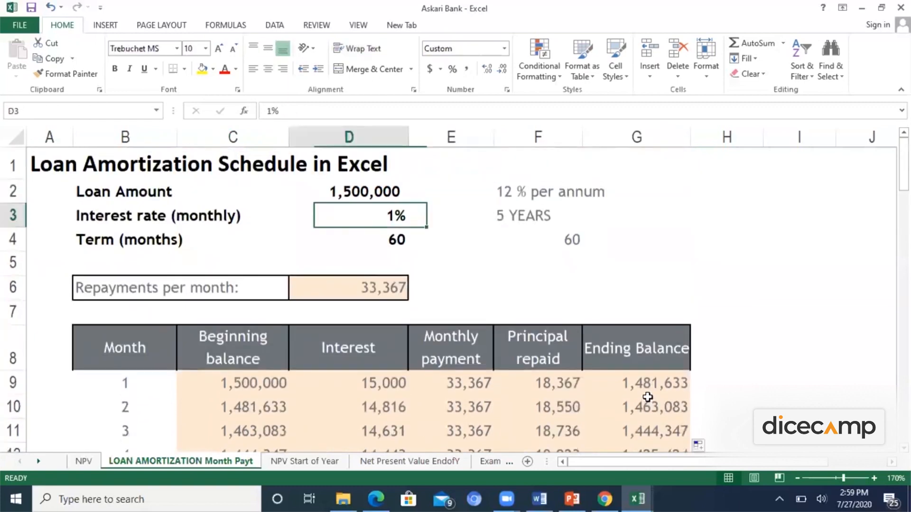
{"action": "key", "text": "Up"}
{"action": "key", "text": "Down"}
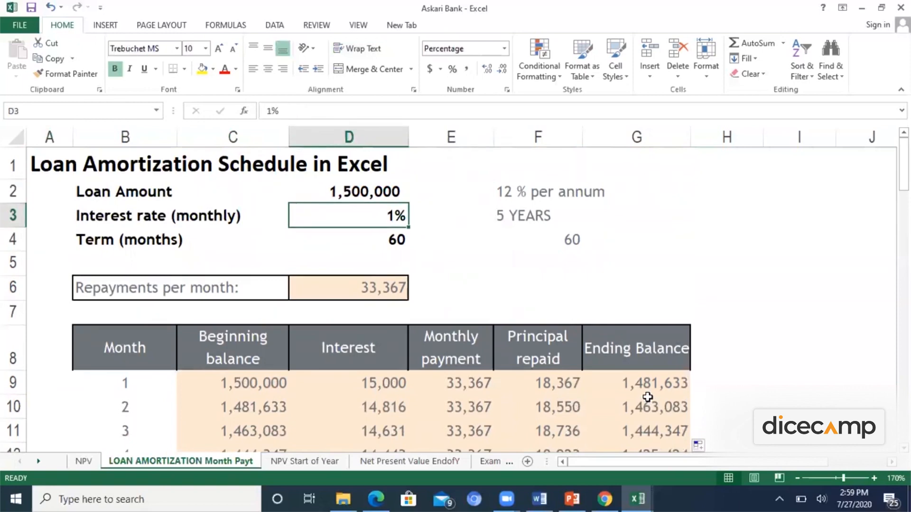
{"action": "type", "text": "2"}
{"action": "key", "text": "Return"}
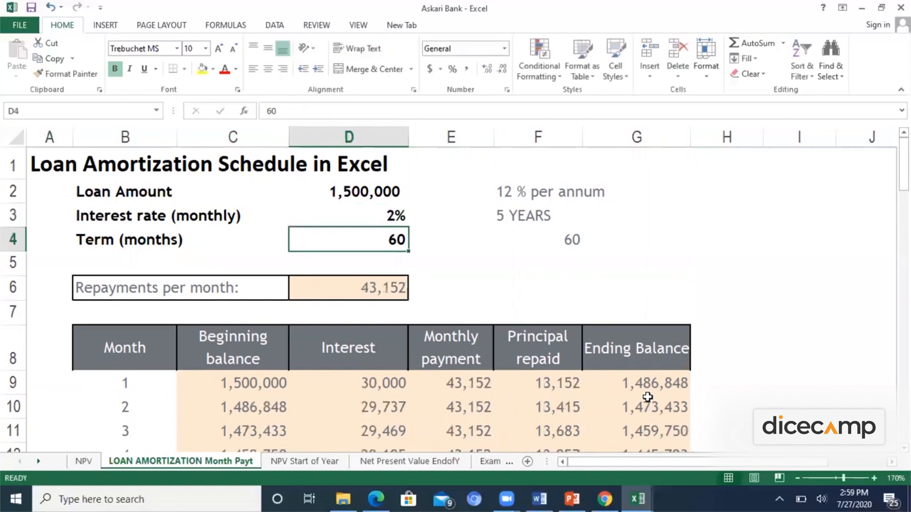
Examine the final months of the schedule and their ending balance at the 2% rate
{"action": "key", "text": "Up"}
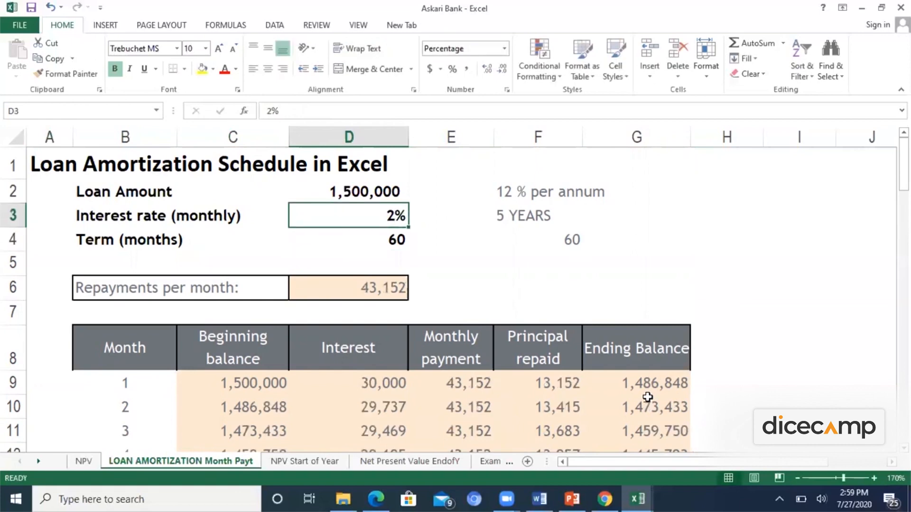
{"action": "key", "text": "Down"}
{"action": "key", "text": "Down"}
{"action": "key", "text": "Down"}
{"action": "key", "text": "Down"}
{"action": "key", "text": "Down"}
{"action": "key", "text": "Down"}
{"action": "key", "text": "Down"}
{"action": "key", "text": "Down"}
{"action": "key", "text": "ctrl+Down"}
{"action": "key", "text": "Down"}
{"action": "key", "text": "Down"}
{"action": "key", "text": "Up"}
{"action": "key", "text": "Up"}
{"action": "key", "text": "Up"}
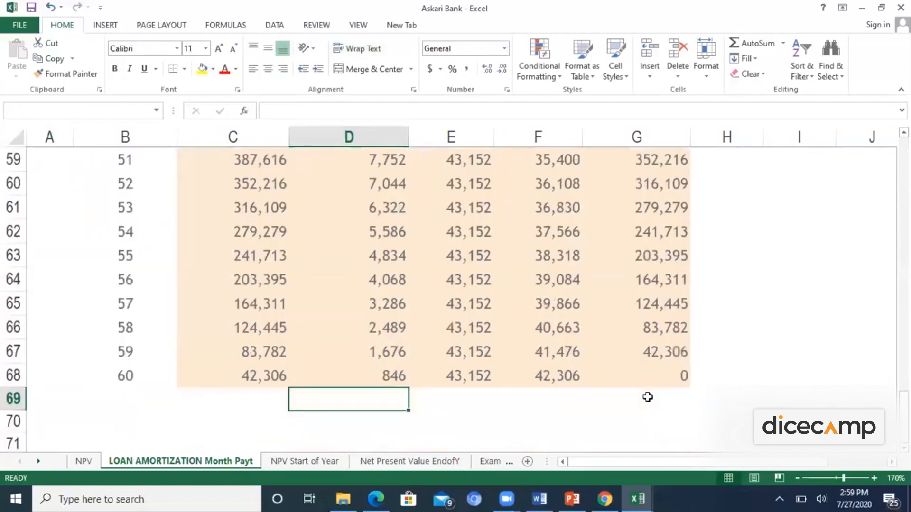
{"action": "key", "text": "Right"}
{"action": "key", "text": "Right"}
{"action": "key", "text": "Right"}
{"action": "key", "text": "Down"}
Replace the loan amount in D2 with 2000000
{"action": "key", "text": "ctrl+Up"}
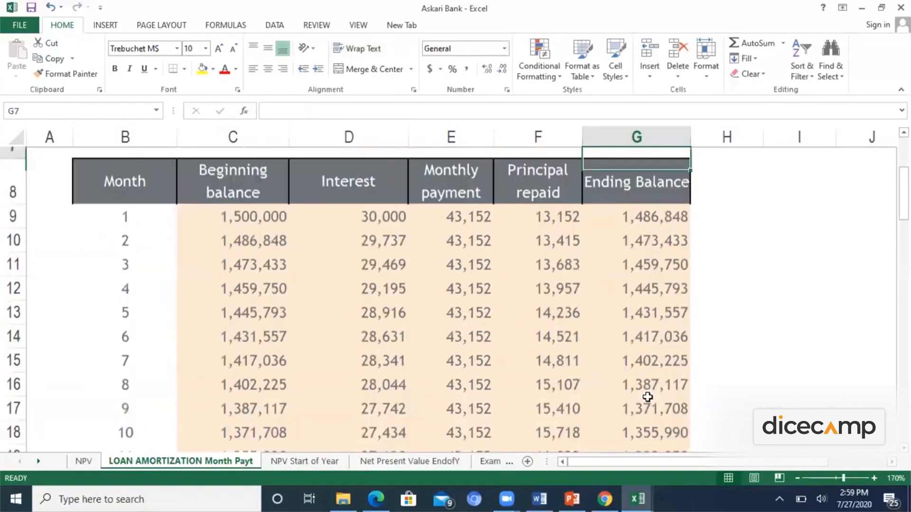
{"action": "key", "text": "ctrl+Up"}
{"action": "key", "text": "Down"}
{"action": "key", "text": "Left"}
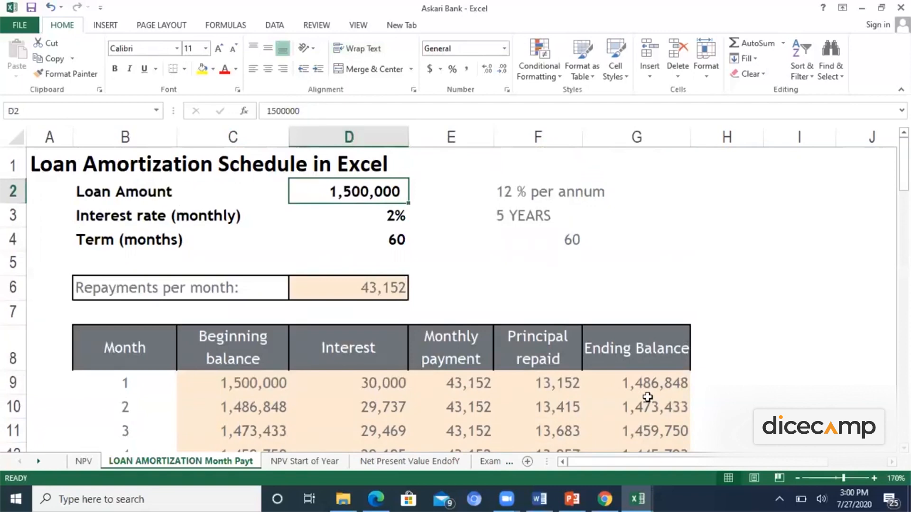
{"action": "key", "text": "Delete"}
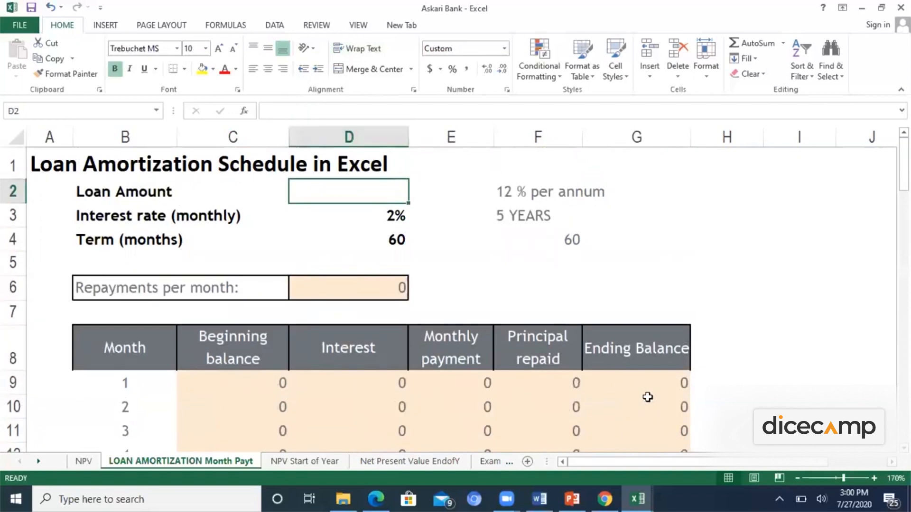
{"action": "type", "text": "2000000"}
{"action": "key", "text": "Return"}
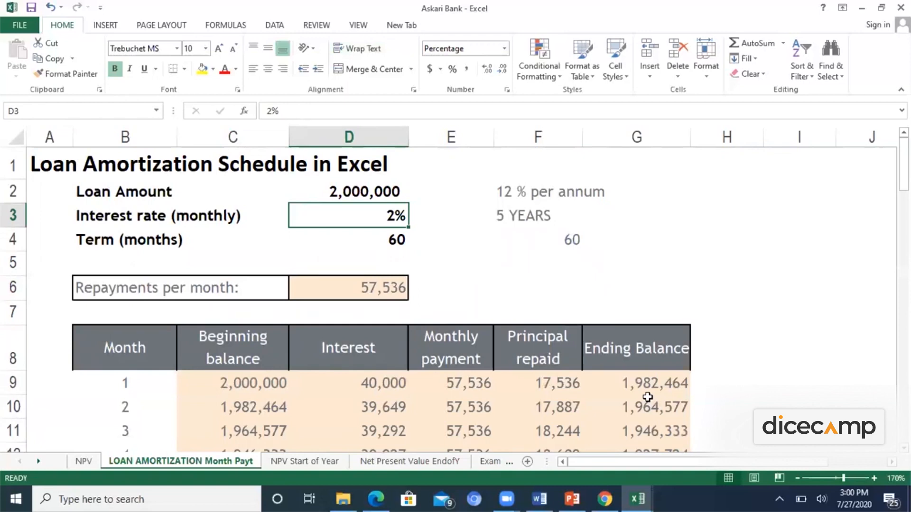
Examine the schedule down to its last months for the 2,000,000 loan
{"action": "key", "text": "Down"}
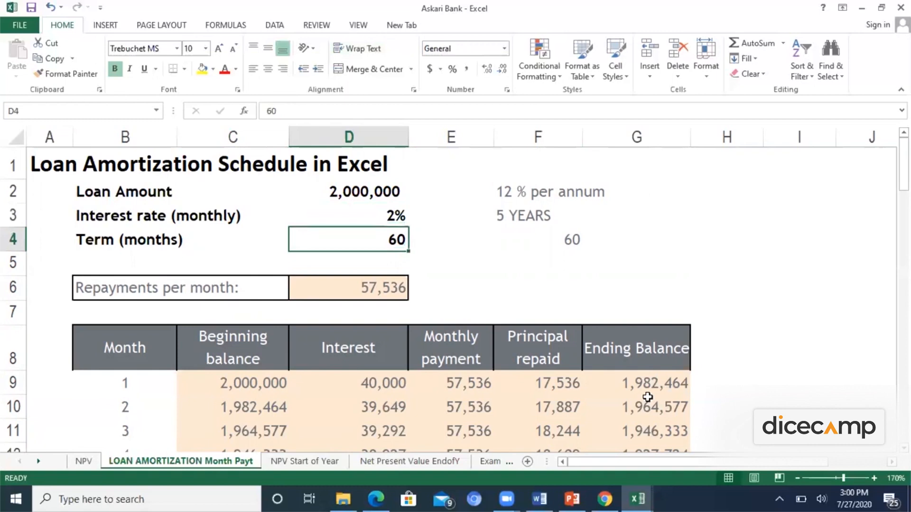
{"action": "key", "text": "Down"}
{"action": "key", "text": "Down"}
{"action": "key", "text": "Down"}
{"action": "key", "text": "Down"}
{"action": "key", "text": "Down"}
{"action": "key", "text": "Down"}
{"action": "key", "text": "Down"}
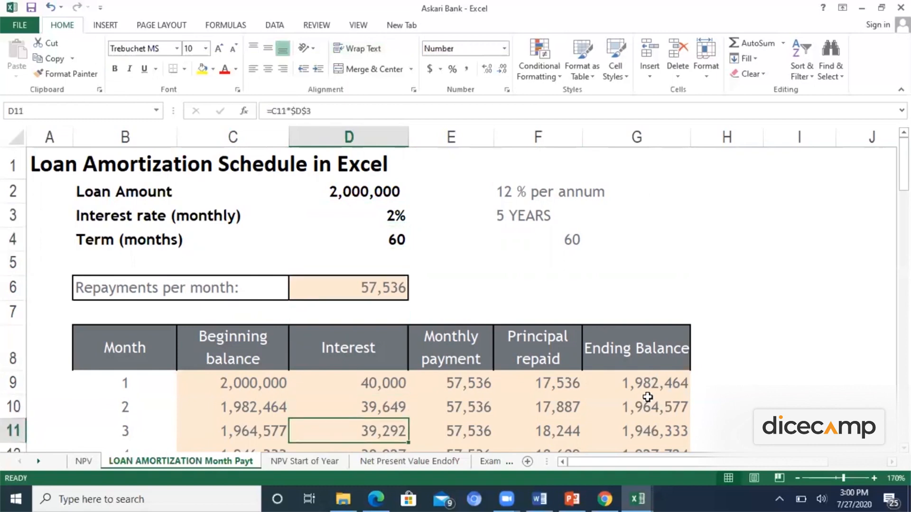
{"action": "key", "text": "ctrl+Down"}
{"action": "key", "text": "Up"}
{"action": "key", "text": "Up"}
{"action": "key", "text": "Up"}
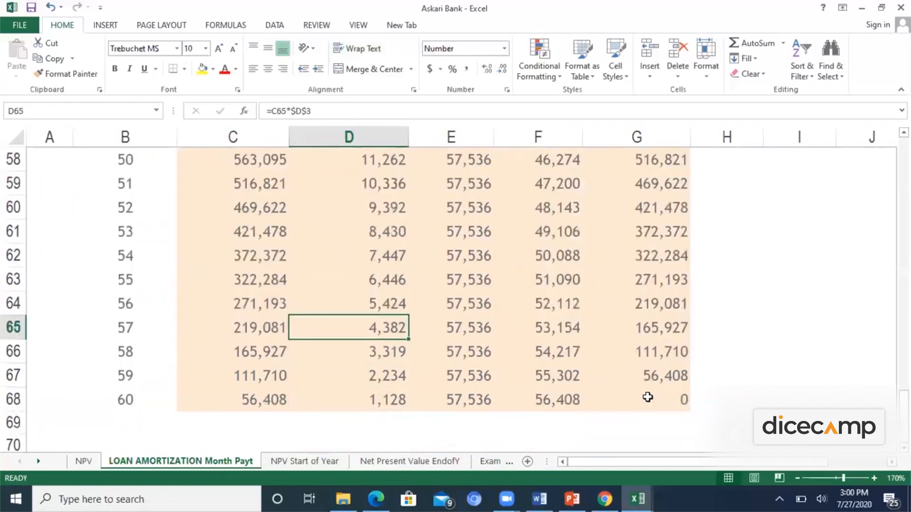
Return to the header row of the amortization schedule and review the first months of the 2,000,000 loan
{"action": "key", "text": "Up"}
{"action": "key", "text": "Up"}
{"action": "key", "text": "Up"}
{"action": "key", "text": "Up"}
{"action": "key", "text": "ctrl+Up"}
{"action": "key", "text": "ctrl+Up"}
{"action": "key", "text": "ctrl+Up"}
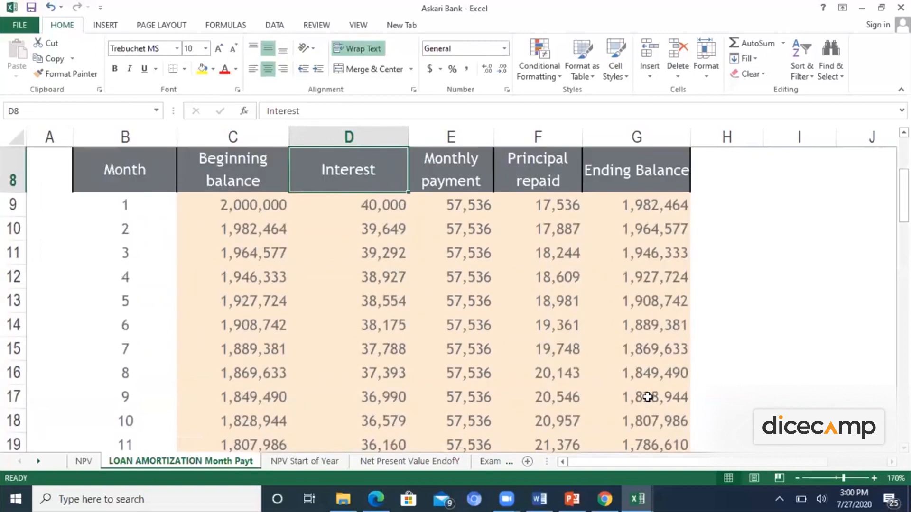